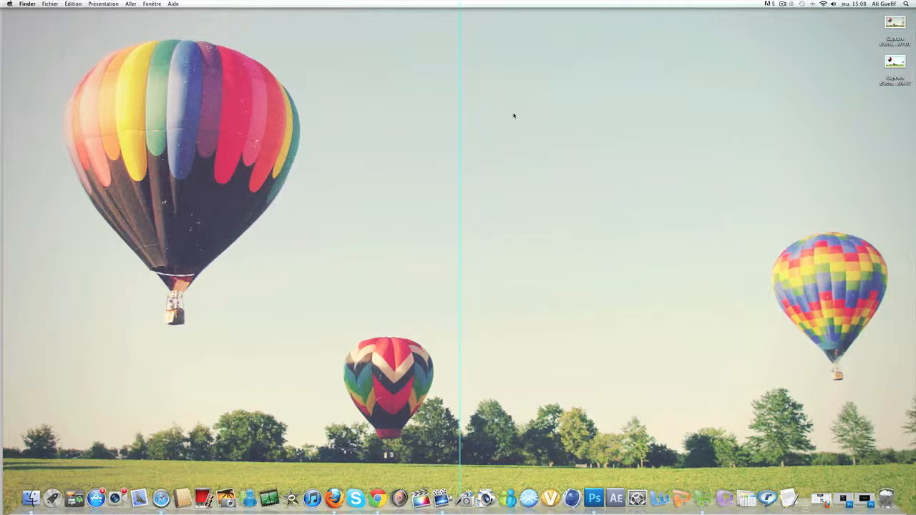
Switch to Photoshop, create an 800 × 800 pixel RGB document at 200 pixels/cm with a white background, and dock both document windows together
left_click(593, 497)
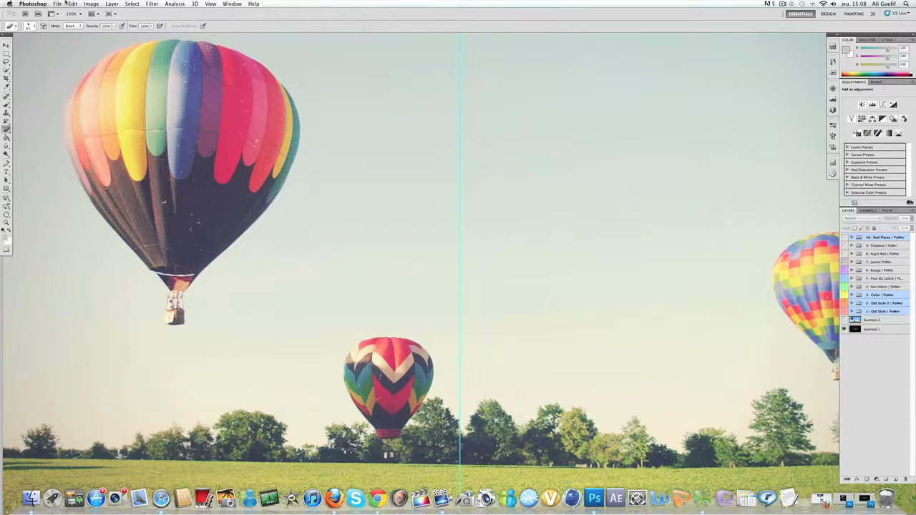
left_click(57, 4)
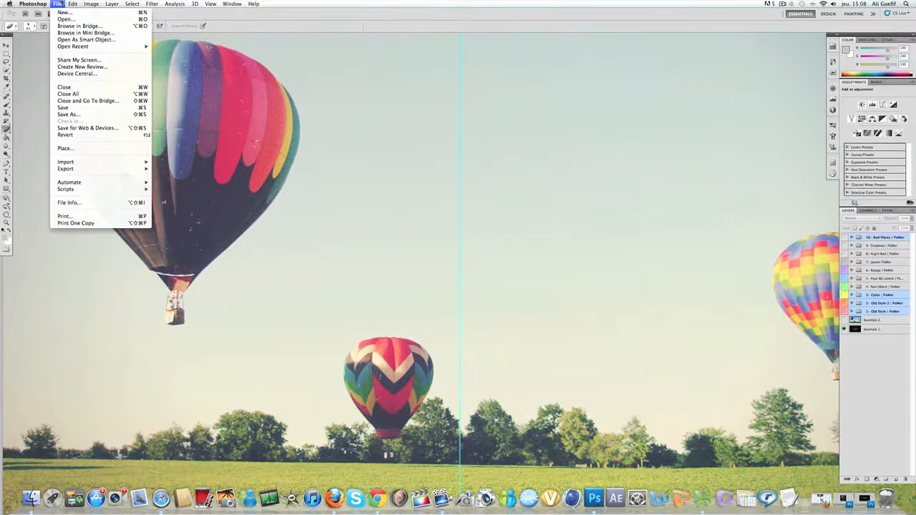
left_click(63, 12)
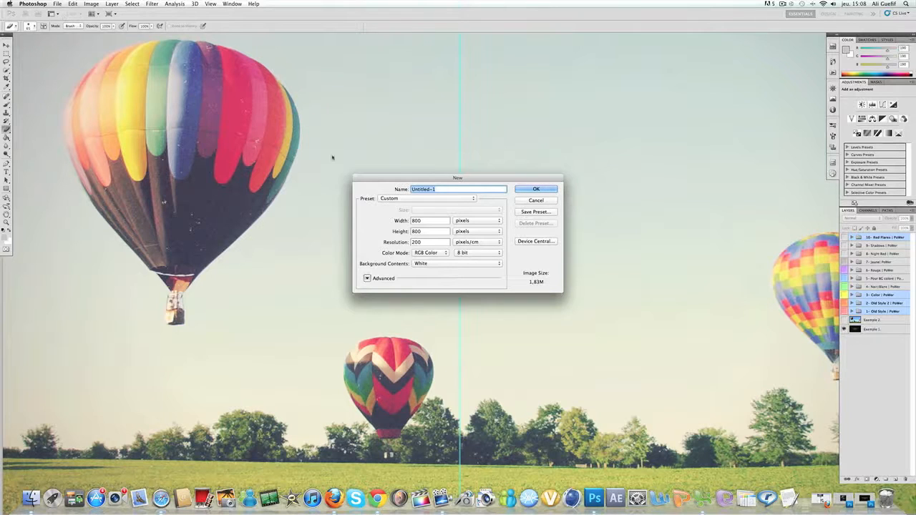
left_click(420, 221)
left_click(422, 232)
left_click(423, 243)
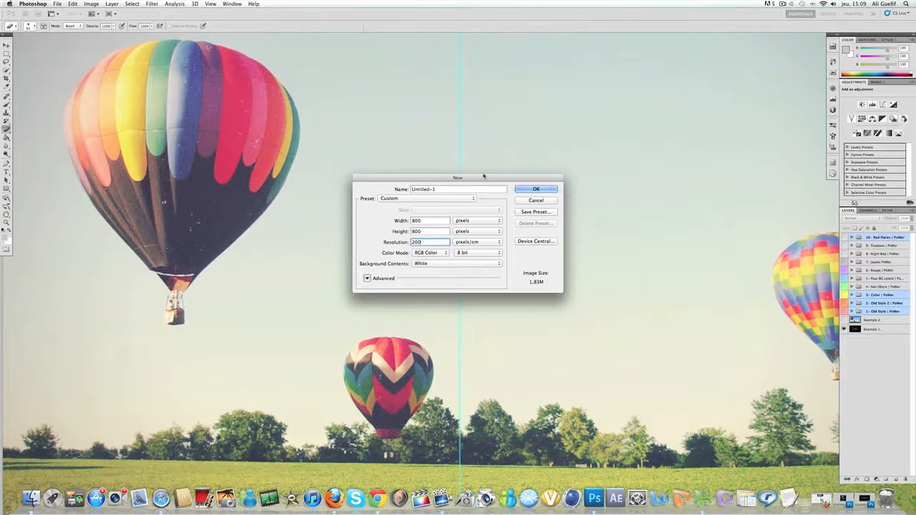
left_click(528, 188)
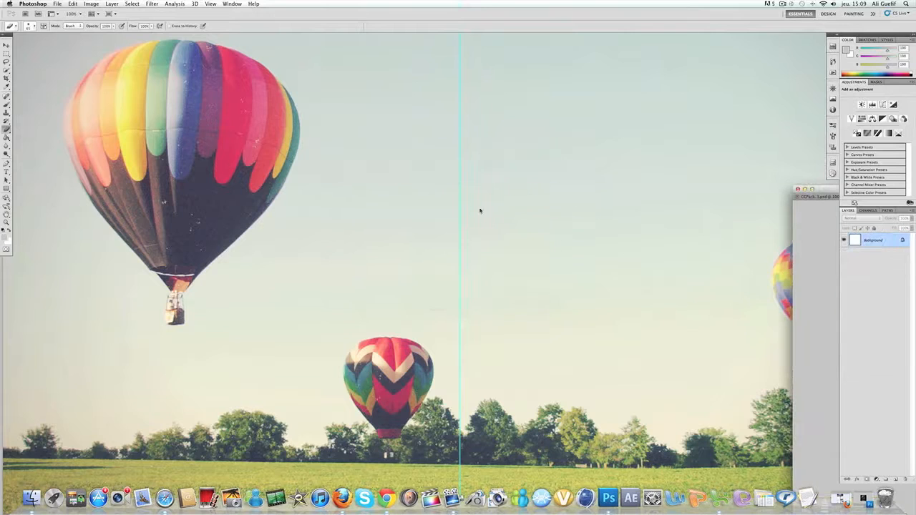
left_click_drag(817, 183, 37, 43)
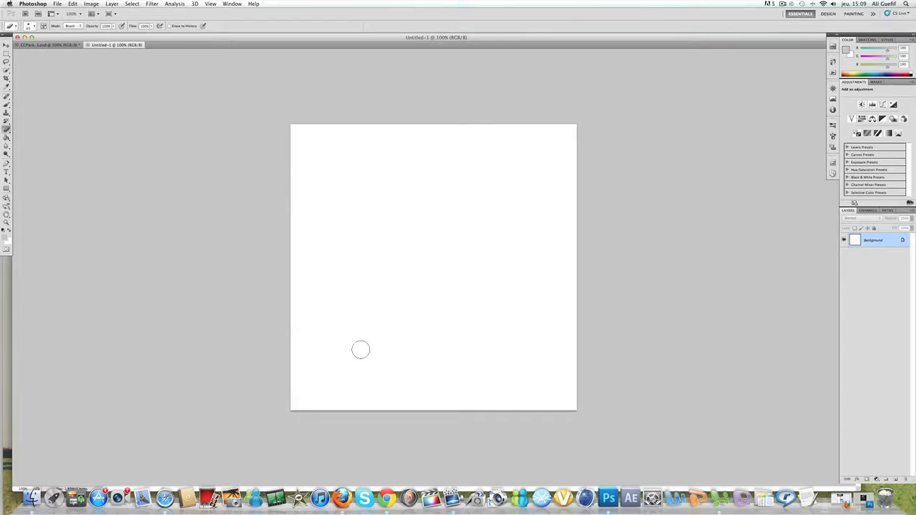
Switch to Finder and place Layers-Style-pack.png from the worldart folder in Dossier GFX Design into the new document
left_click(31, 497)
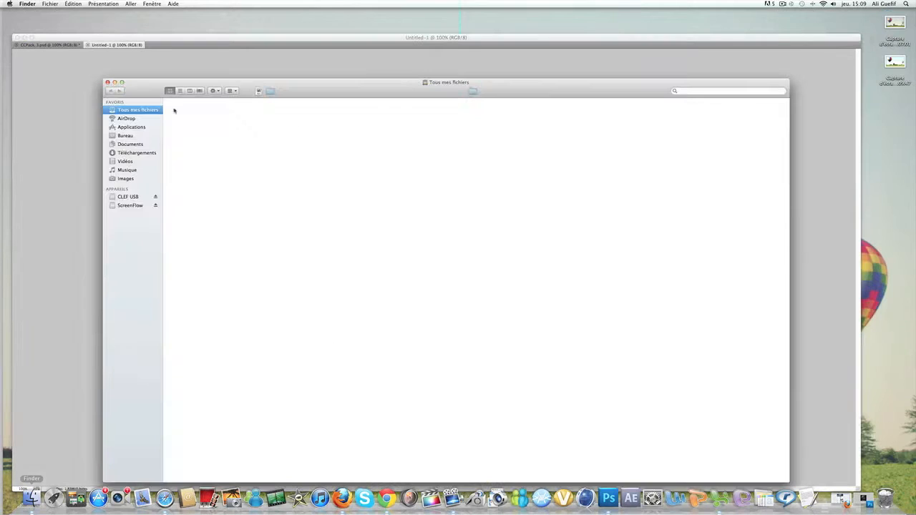
left_click(133, 144)
double_click(278, 124)
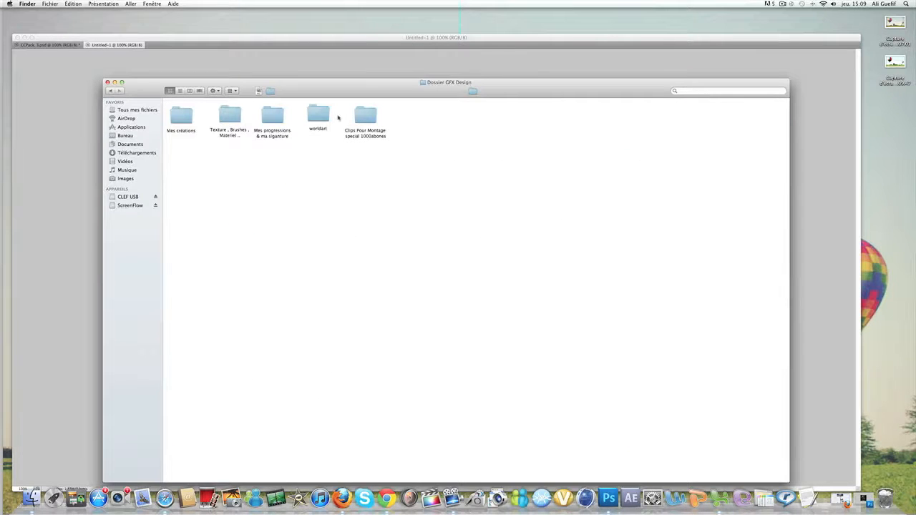
double_click(319, 117)
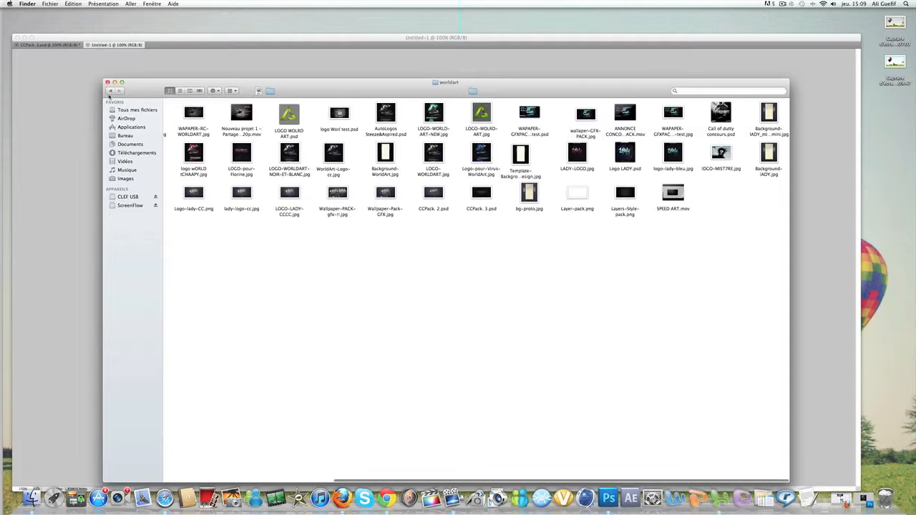
left_click_drag(625, 192, 390, 222)
Stretch the placed Layers-Style-pack image to cover the whole canvas and commit the transform
left_click_drag(291, 188, 289, 123)
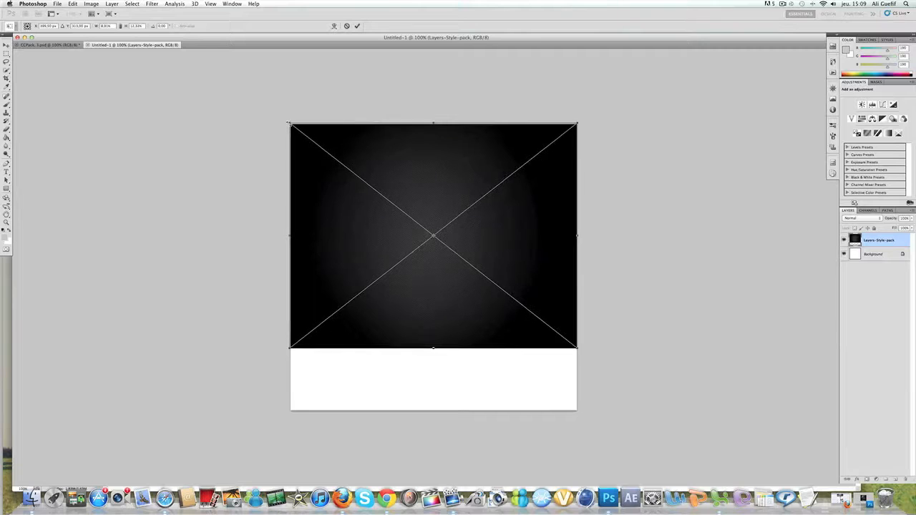
left_click_drag(433, 348, 433, 429)
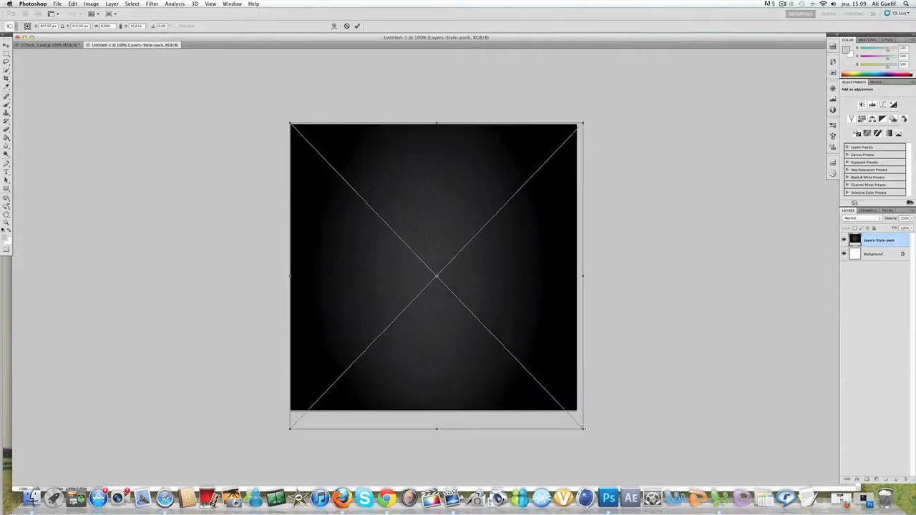
key("Return")
key("e")
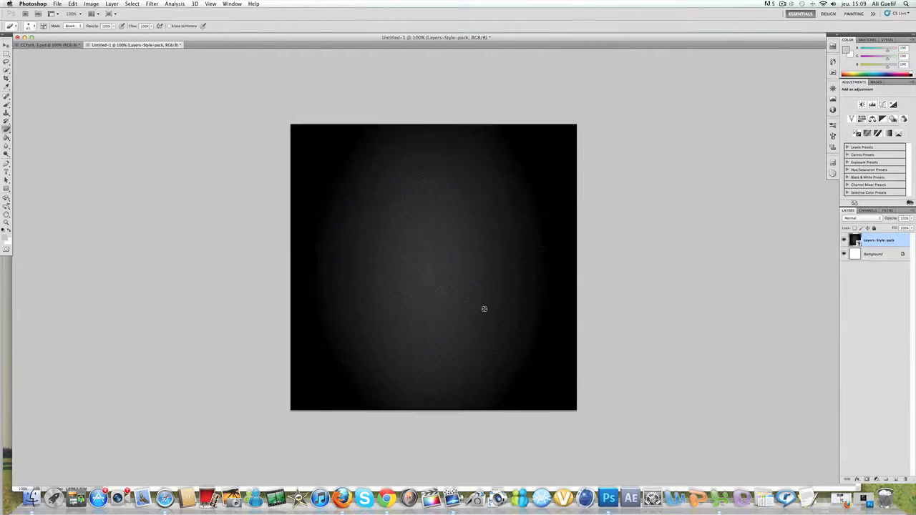
left_click(401, 279)
key("Return")
Place Layer-pack.png from the worldart folder above the dark background, straighten it and stretch it over the canvas
left_click(32, 497)
left_click_drag(624, 193, 554, 65)
key("Return")
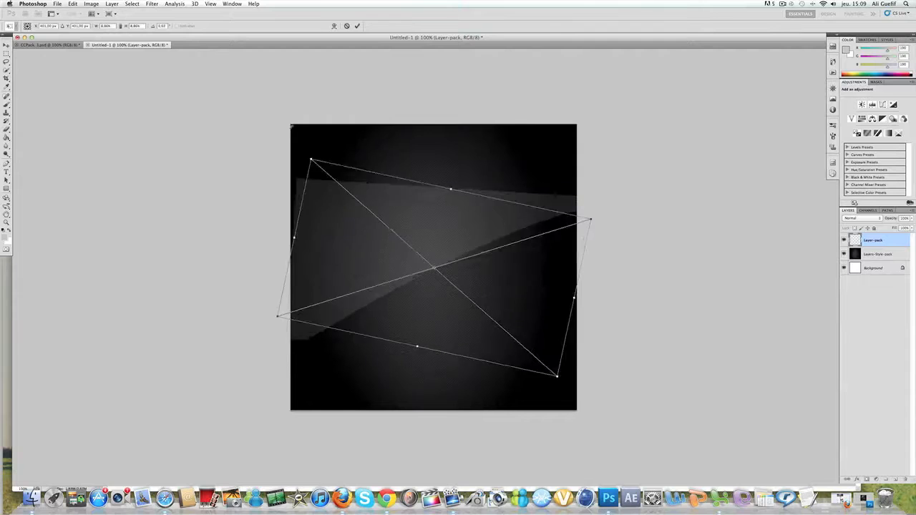
left_click_drag(289, 192, 290, 120)
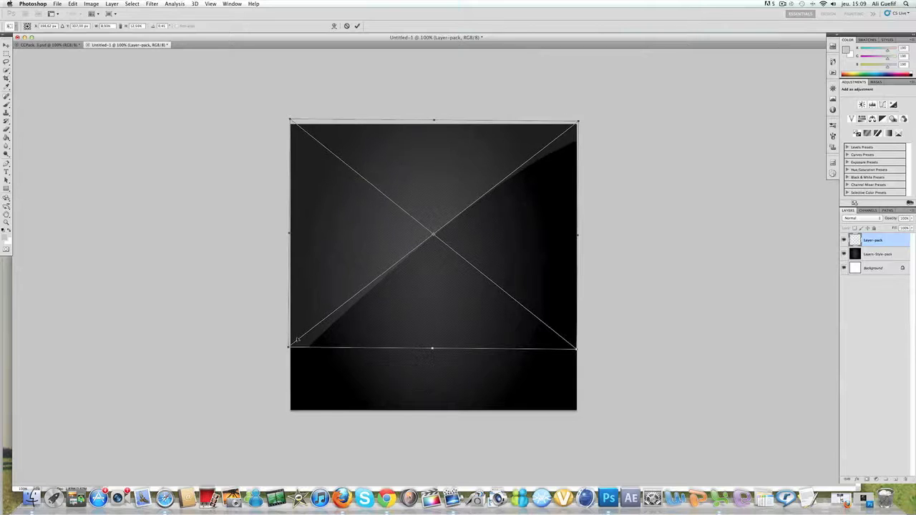
left_click_drag(290, 346, 284, 408)
key("Return")
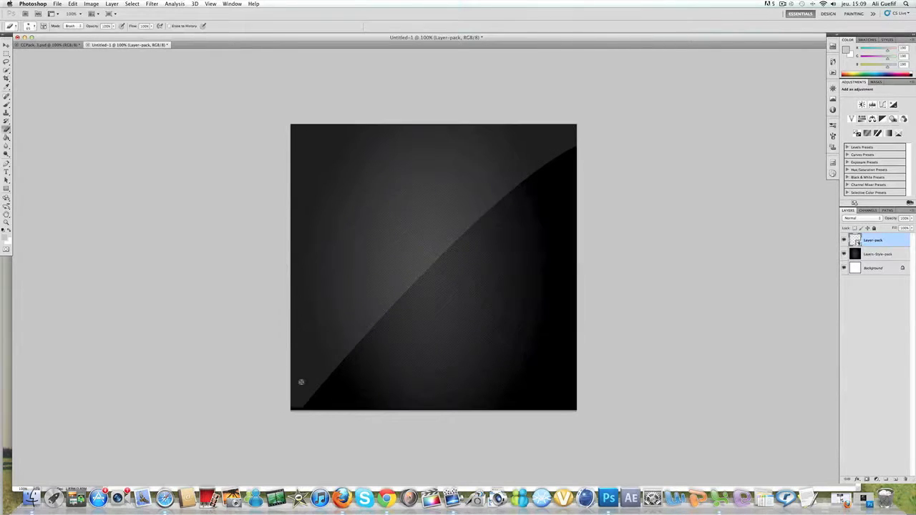
Adjust the Layer-pack transform to reach the canvas's lower edge, and activate the Eraser tool
key("t")
key("super+t")
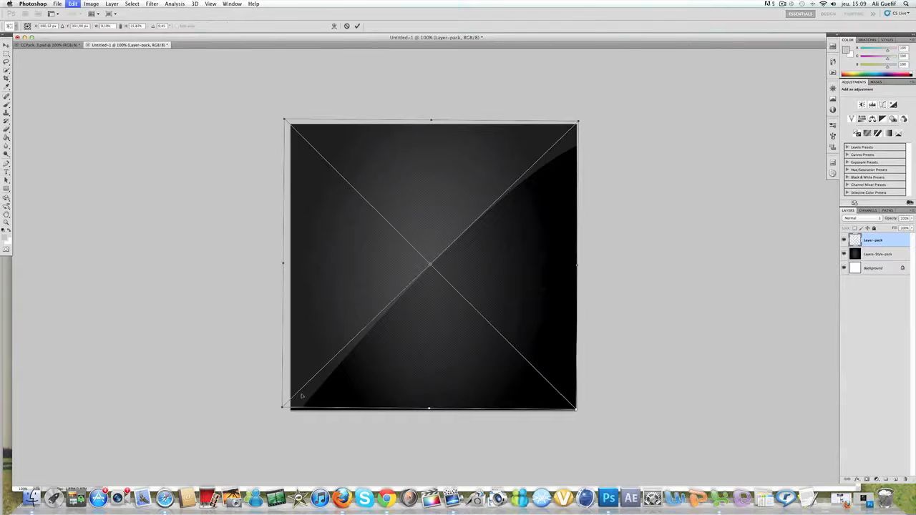
key("Return")
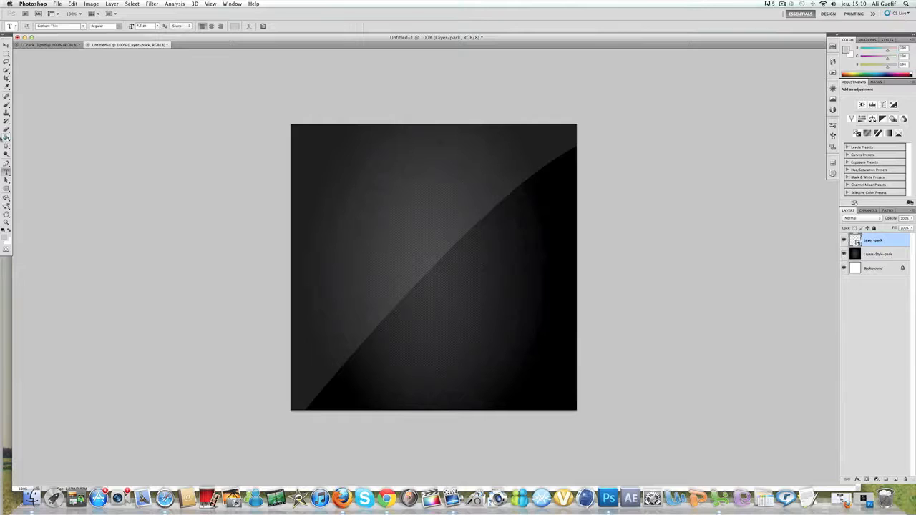
left_click(6, 130)
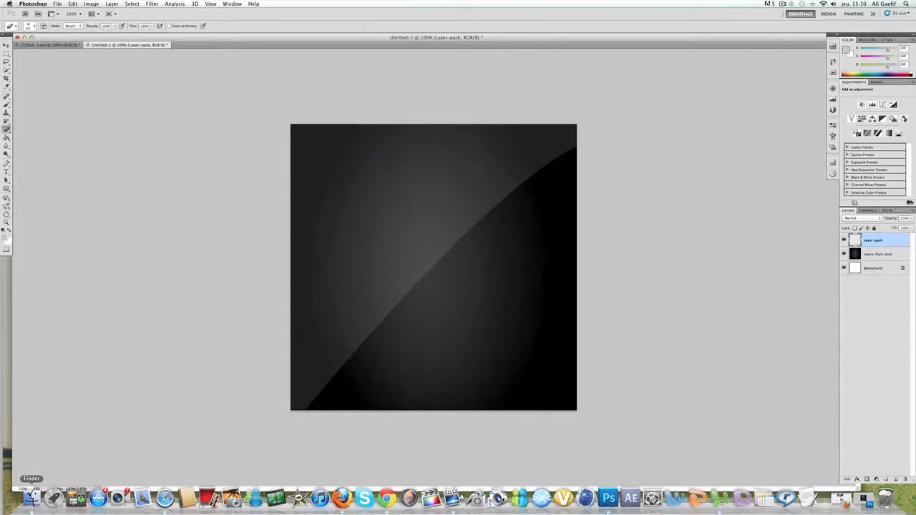
Preview the 3- Color group in CCPack. 3.psd by toggling its visibility, leaving it hidden
left_click(55, 46)
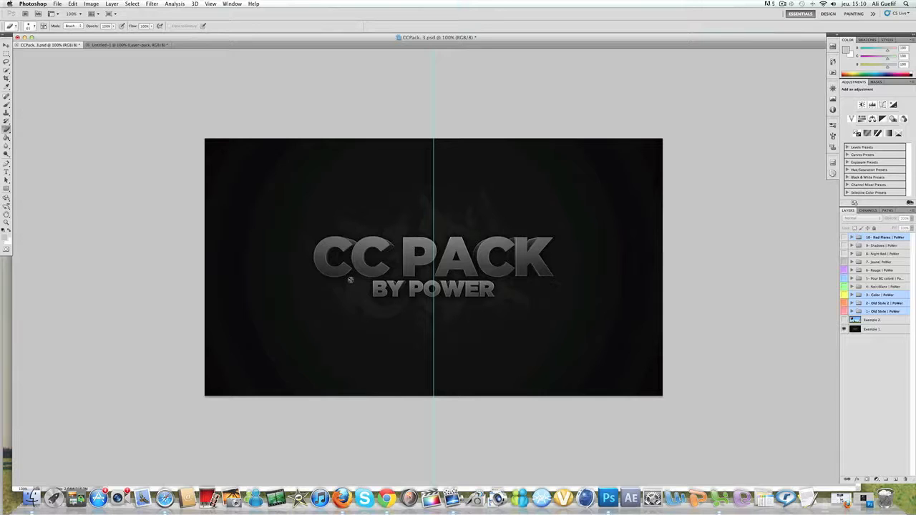
left_click(844, 295)
left_click(844, 296)
left_click(844, 296)
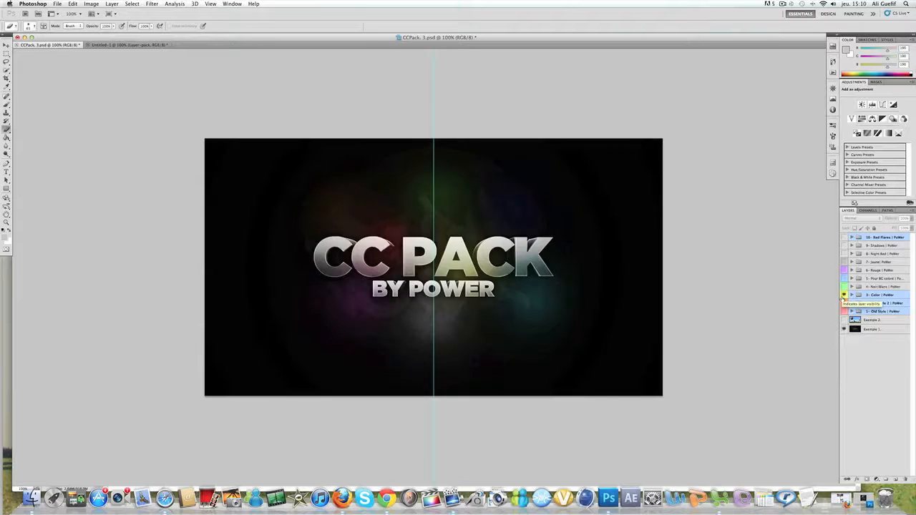
left_click(843, 295)
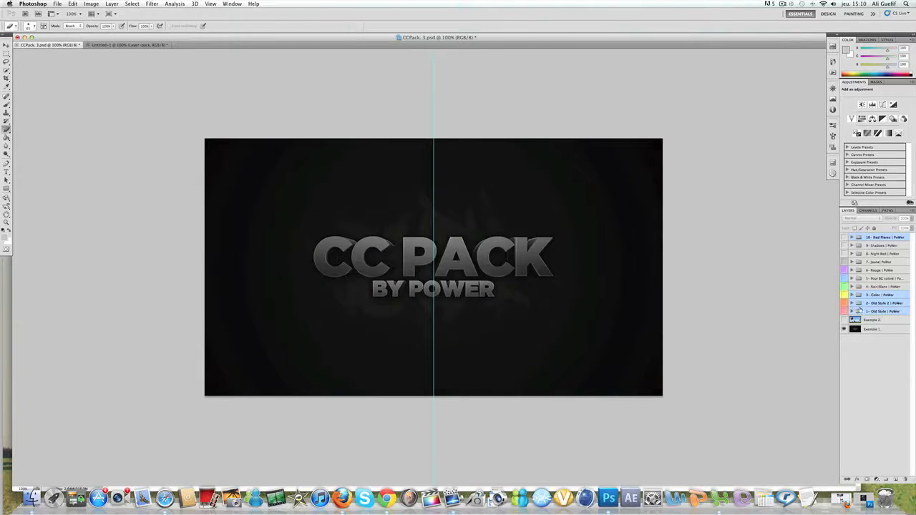
Copy the 3- Color, 2- Old Style 2 and 1- Old Style groups from CCPack. 3.psd into the Untitled-1 document
left_click(869, 303)
left_click(870, 312, "shift")
left_click(880, 295, "shift")
left_click(438, 143)
left_click(510, 157)
mouse_move(136, 45)
left_mouse_down()
mouse_move(146, 92)
mouse_move(150, 46)
mouse_move(457, 166)
mouse_move(303, 116)
mouse_move(148, 45)
left_mouse_up()
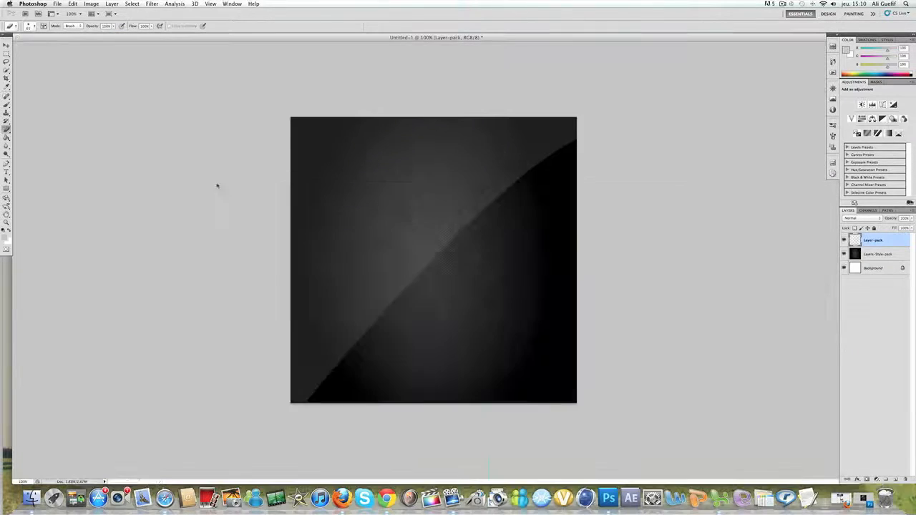
left_click(90, 37)
left_click_drag(113, 43, 673, 289)
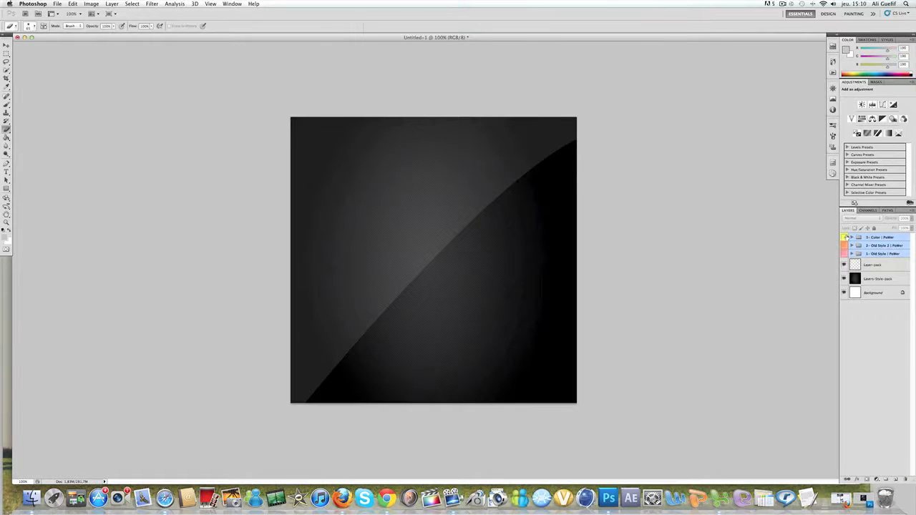
Try out the copied color groups, keeping 3- Color hidden and showing 2- Old Style 2 and 1- Old Style
left_click(845, 238)
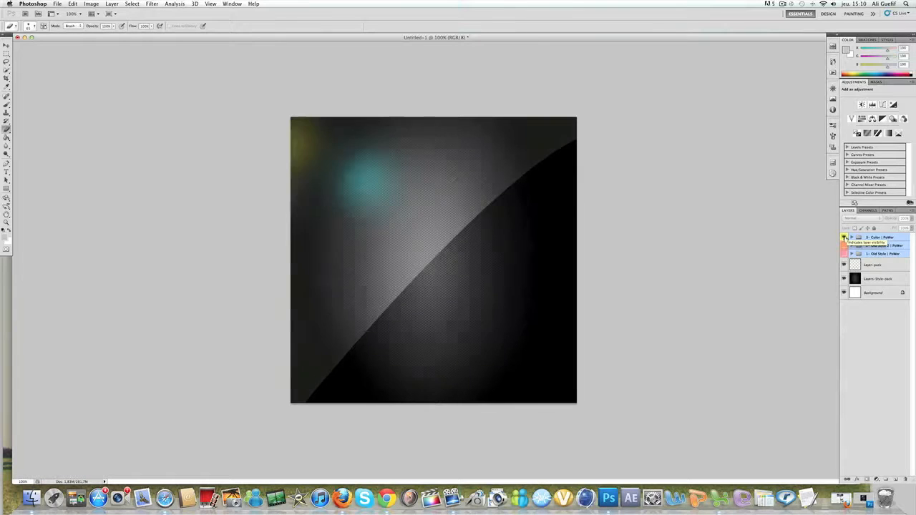
left_click(844, 245)
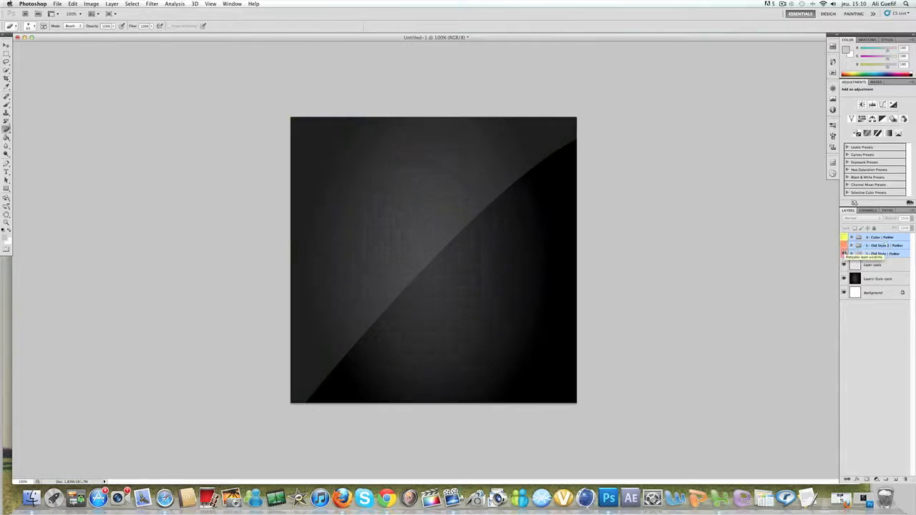
left_click(844, 253)
left_click(844, 254)
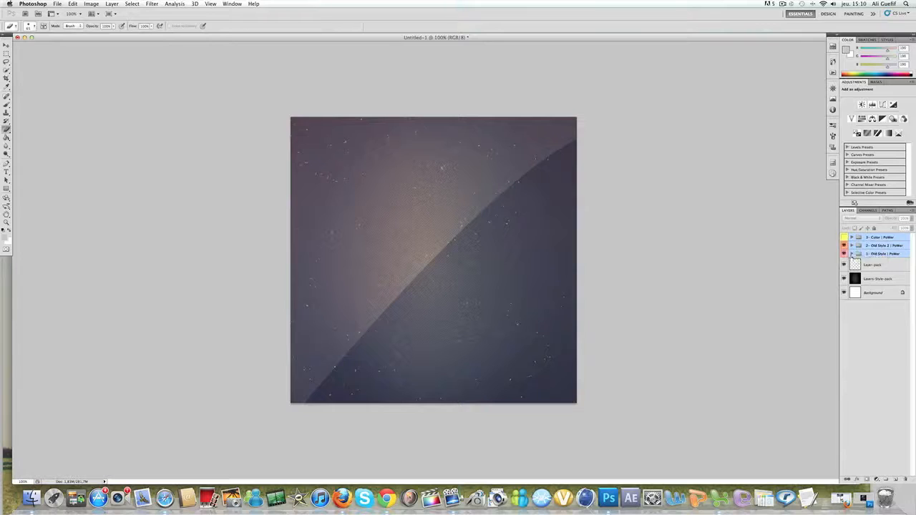
Inside the 1- Old Style group, toggle the Dust Up subgroup off and on and hide the Lumière flash subgroup
left_click(850, 254)
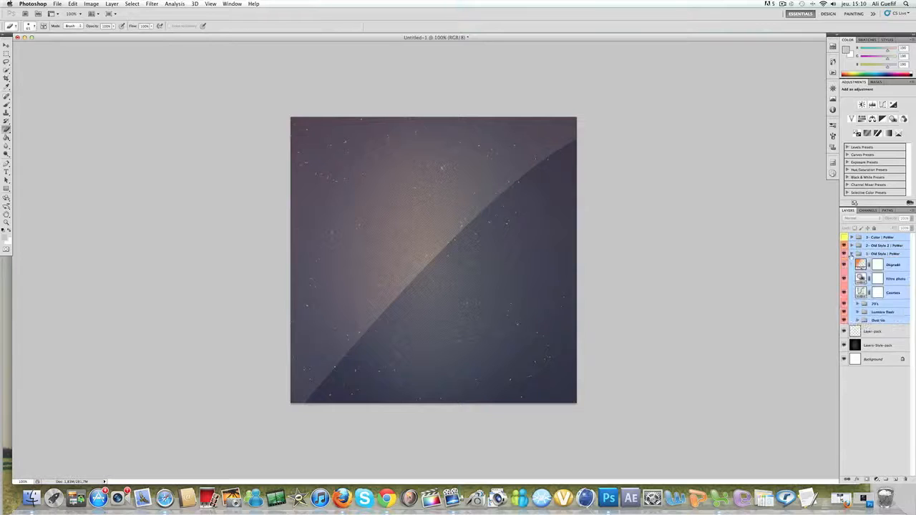
left_click(844, 321)
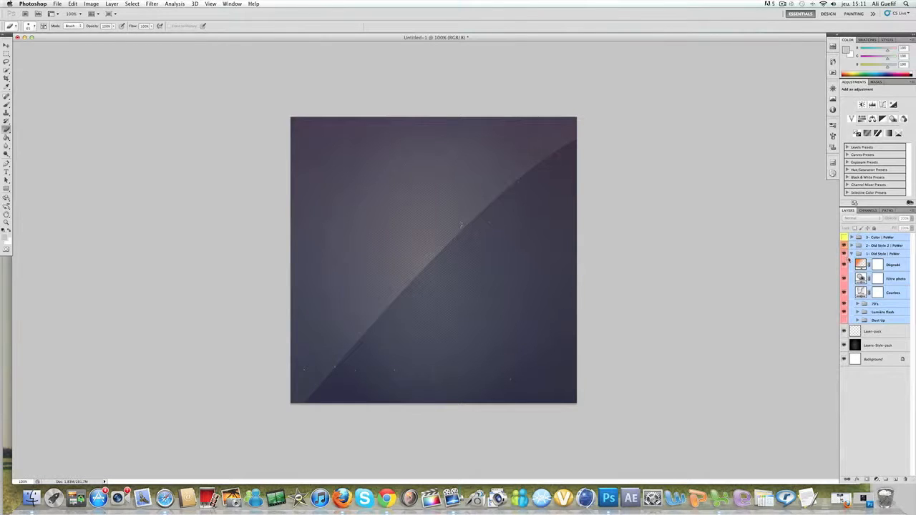
left_click(844, 320)
left_click(845, 312)
left_click(850, 254)
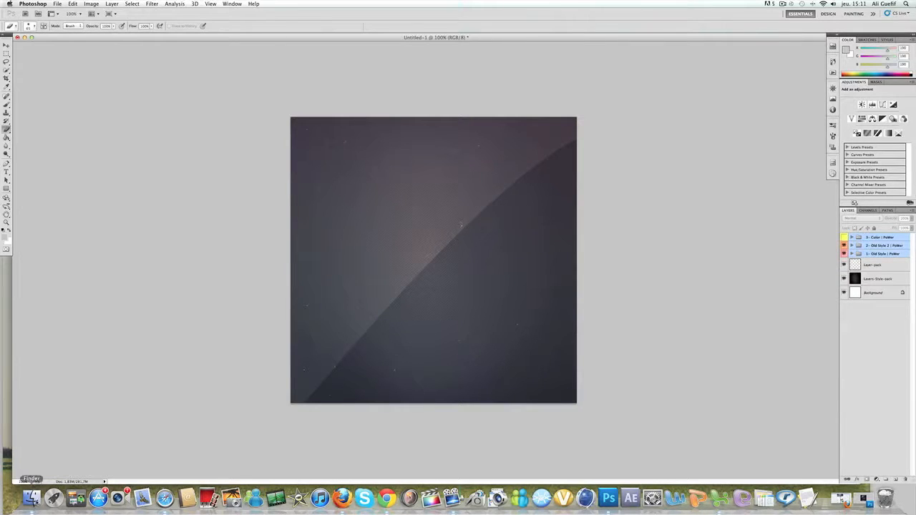
Switch to Finder, browse the Dossier GFX Design folders and place the Lady3D0118 image into the document
left_click(31, 497)
key("super+Up")
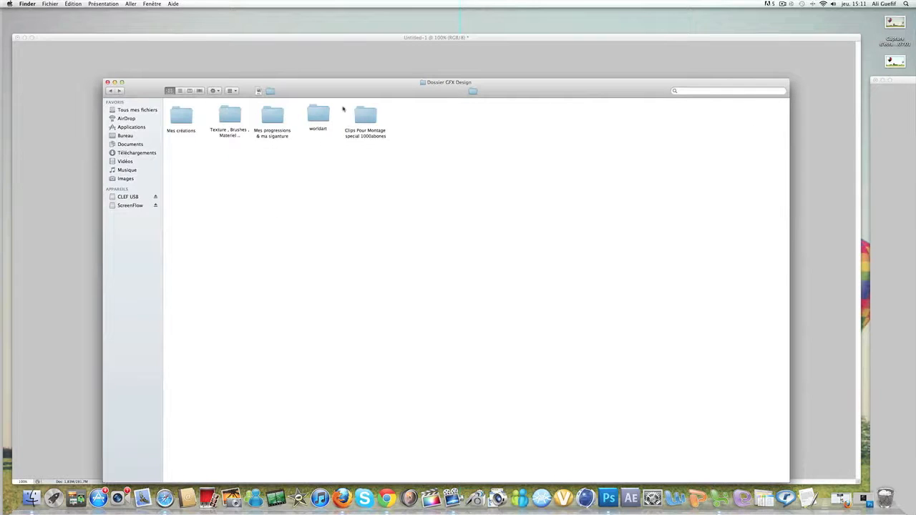
double_click(318, 112)
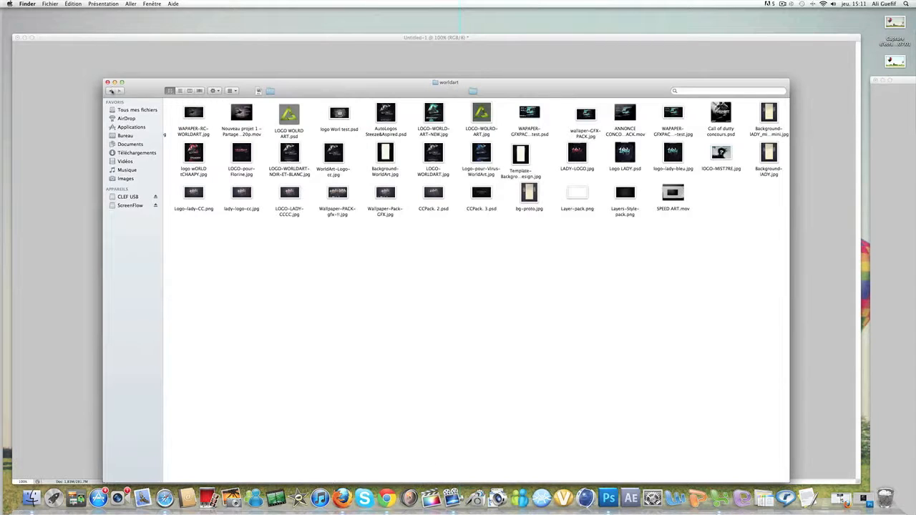
left_click(110, 91)
double_click(280, 112)
left_click(279, 112)
left_click_drag(234, 113, 362, 63)
Enlarge the placed LADY logo around the canvas center, rotate it slightly and commit the transform
left_click_drag(293, 184, 261, 154)
left_click_drag(443, 272, 492, 314)
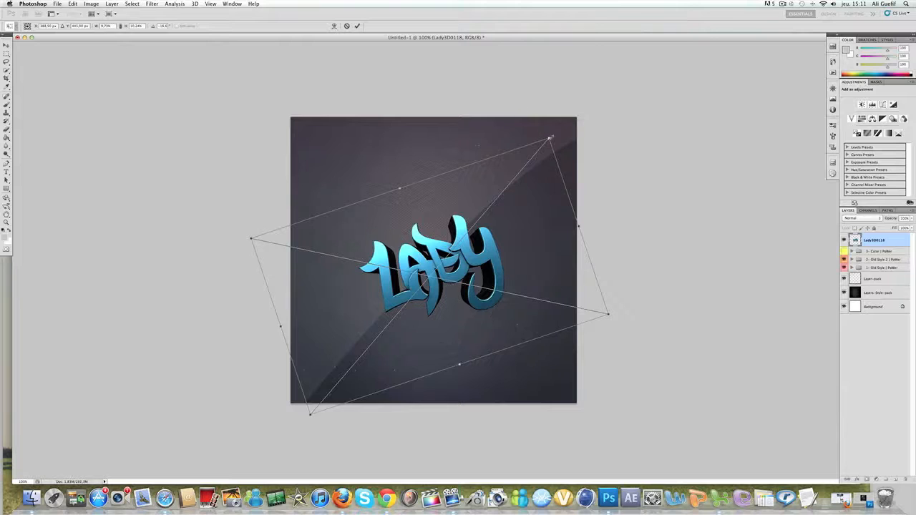
left_click_drag(550, 136, 551, 116)
mouse_move(666, 280)
left_mouse_down()
mouse_move(666, 341)
mouse_move(671, 333)
left_mouse_up()
key("Return")
Transform the LADY logo again to level its rotation, enlarge it further and commit the change
key("e")
key("ctrl+t")
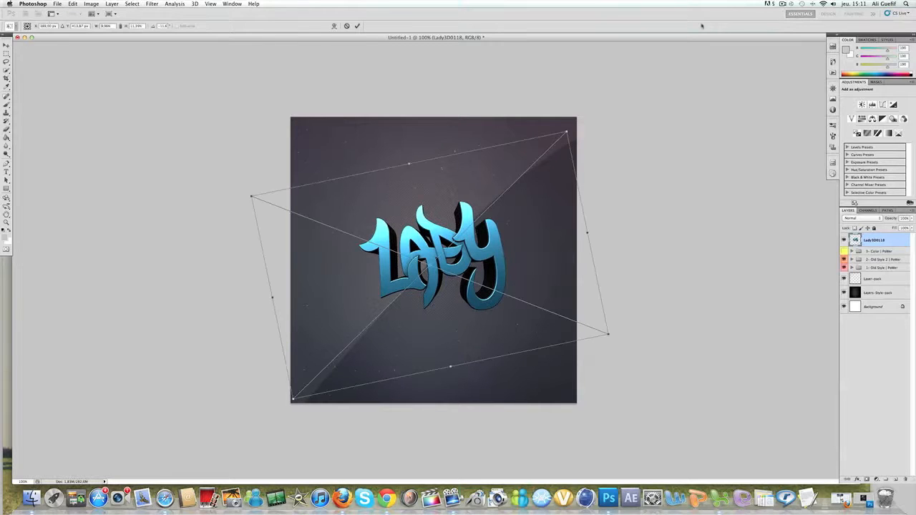
left_click_drag(694, 95, 472, 190)
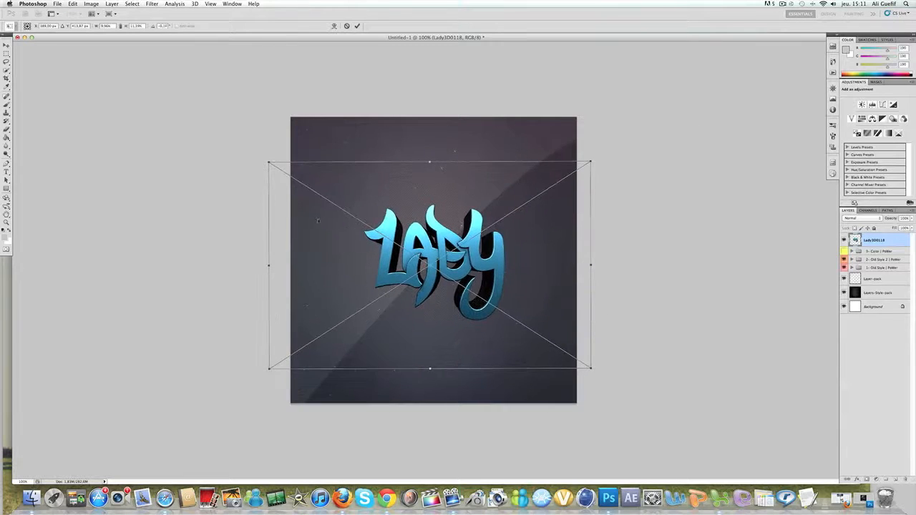
left_click_drag(260, 167, 249, 145)
key("Return")
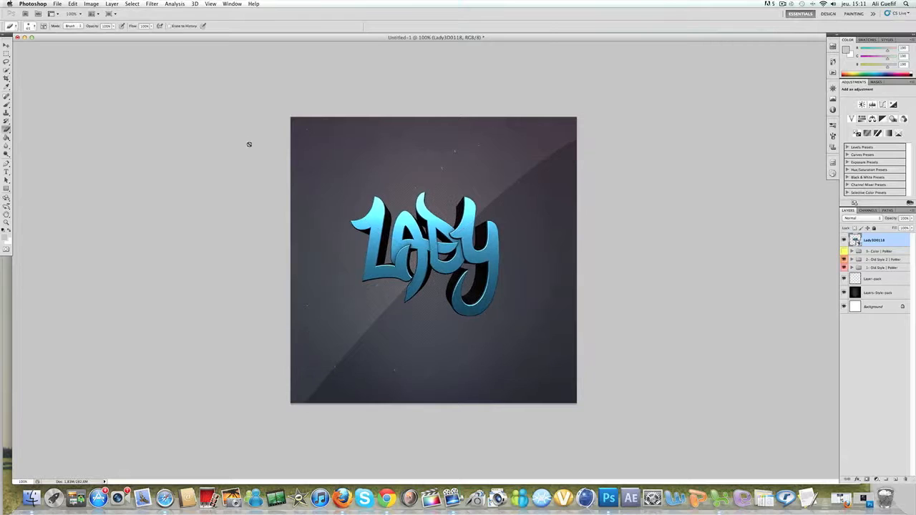
Rasterize the placed Lady3D0118 layer and duplicate it
left_click(572, 281)
key("Return")
right_click(856, 239)
right_click(901, 245)
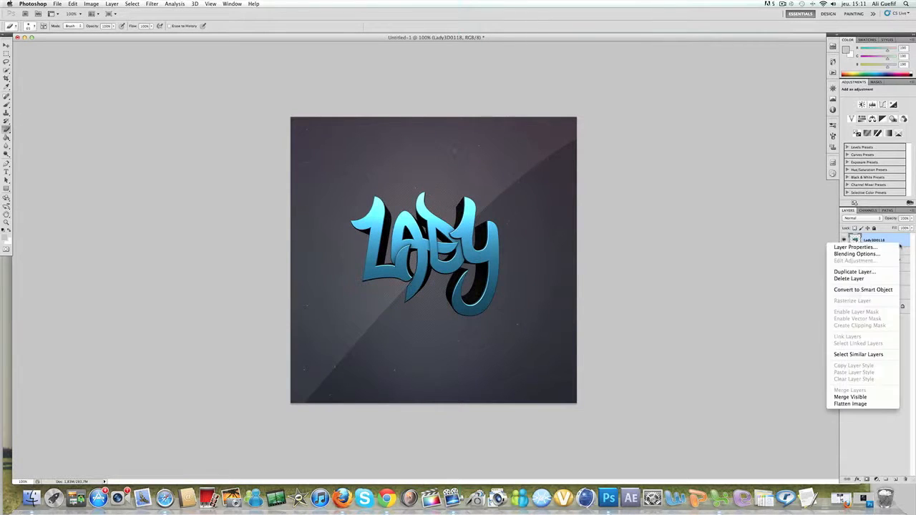
left_click(878, 268)
key("Return")
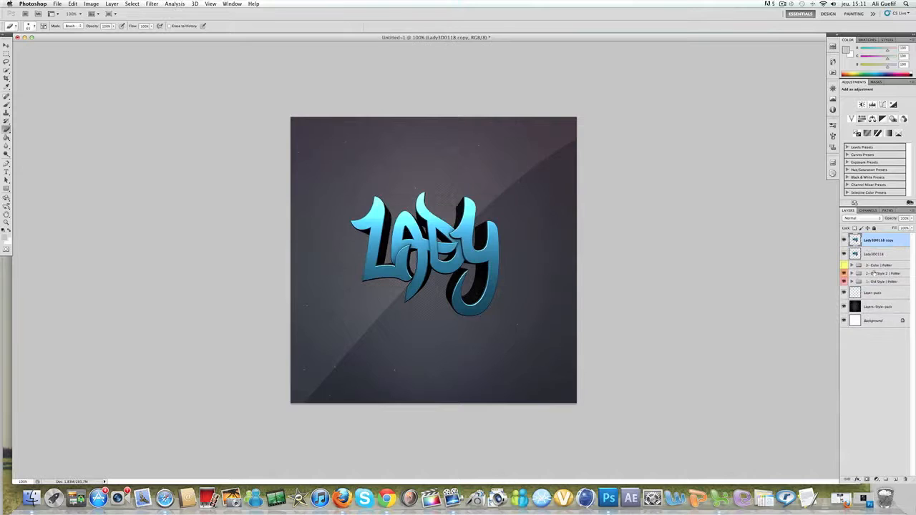
Nudge the original Lady3D0118 layer slightly upward behind its copy, to a Y position of 372 px, and commit the transform
left_click(874, 254)
key("super+t")
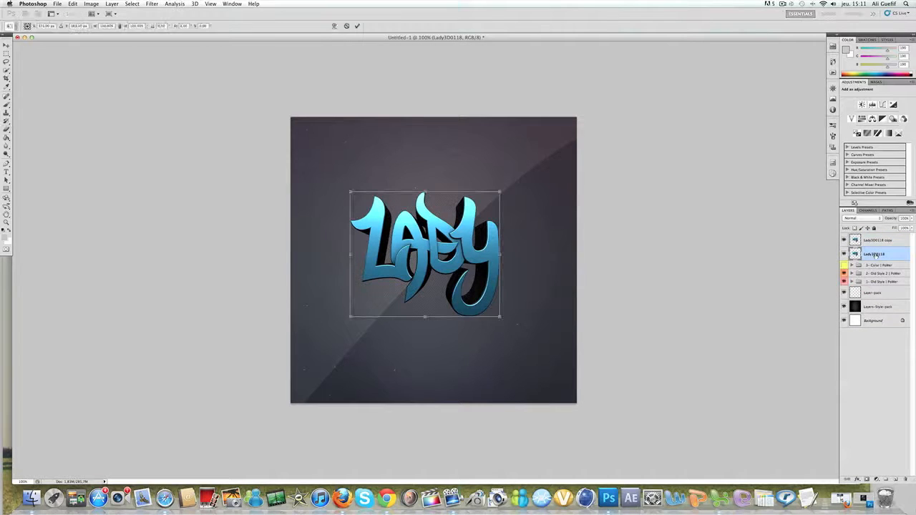
key("Up")
key("Up")
key("Up")
key("Up")
key("Up")
key("Up")
key("Up")
key("Up")
key("Up")
key("Up")
key("Up")
key("Up")
key("Up")
key("Up")
key("Up")
key("Up")
key("Up")
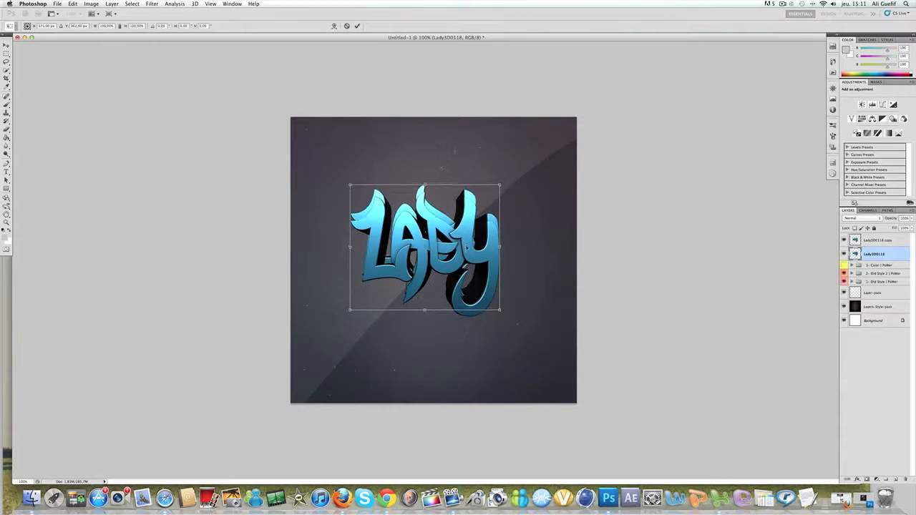
key("Up")
key("Up")
key("Up")
key("Up")
key("Up")
key("Up")
key("Up")
key("Up")
key("Down")
key("Down")
key("Down")
key("Down")
key("Down")
key("Down")
key("Down")
key("Down")
key("Down")
key("Down")
key("Down")
key("Down")
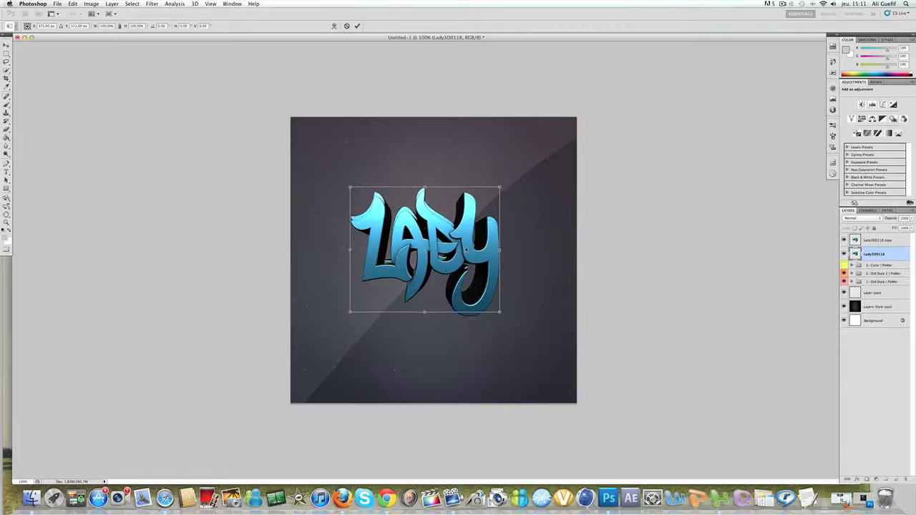
key("Return")
key("e")
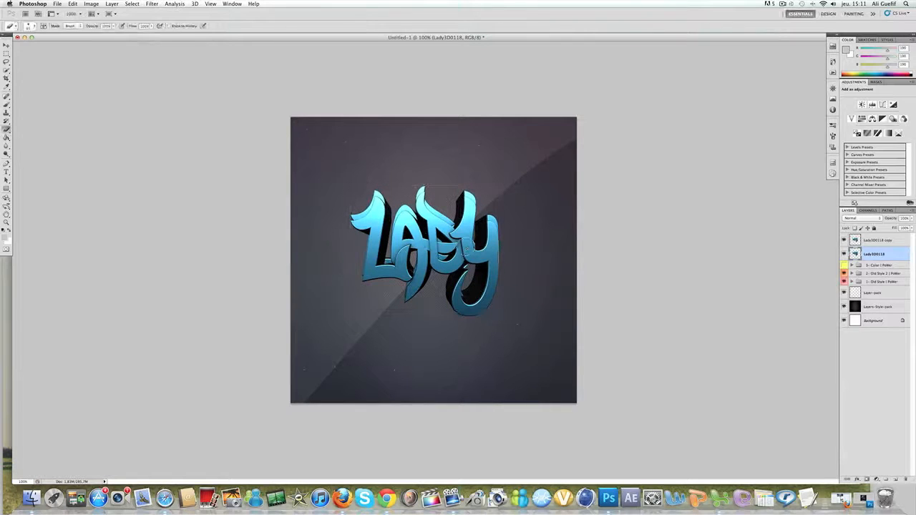
Apply a Motion Blur to the Lady3D0118 layer with an angle of -21° and a distance of 21 pixels
left_click(146, 3)
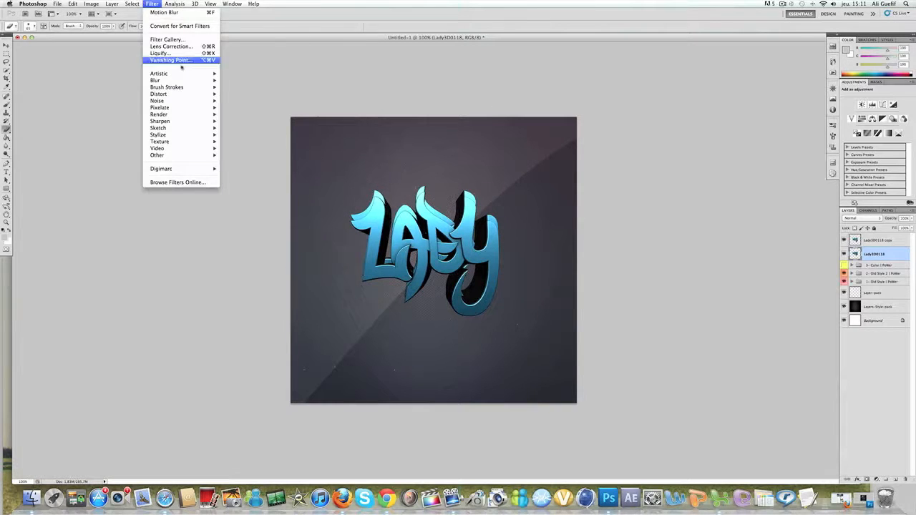
mouse_move(189, 83)
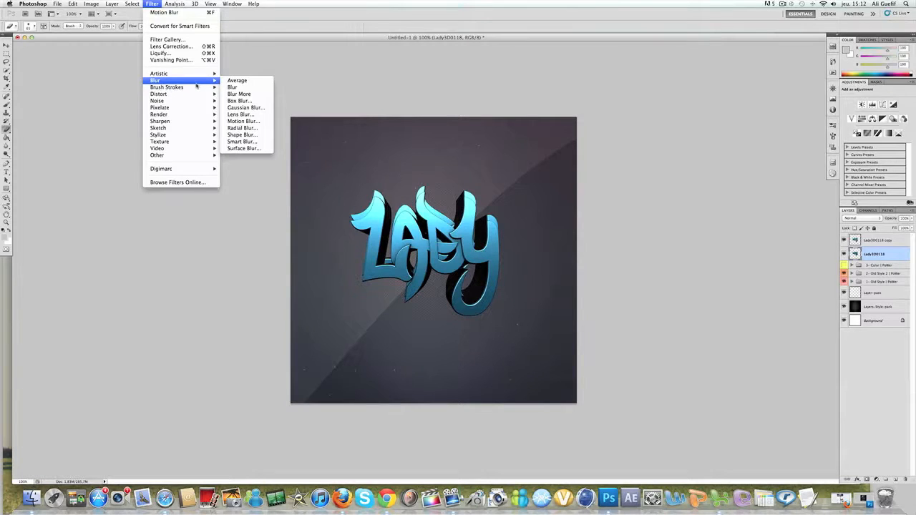
left_click(243, 121)
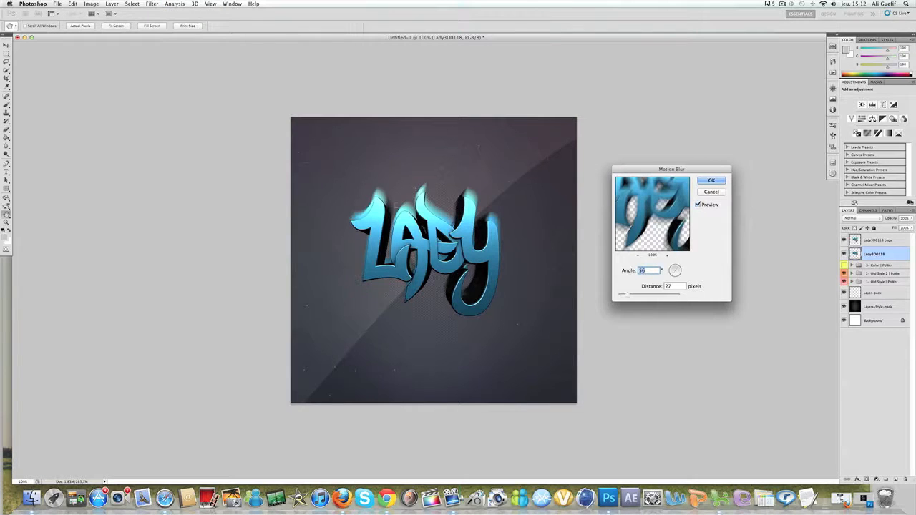
mouse_move(627, 295)
left_mouse_down()
mouse_move(661, 297)
mouse_move(625, 298)
left_mouse_up()
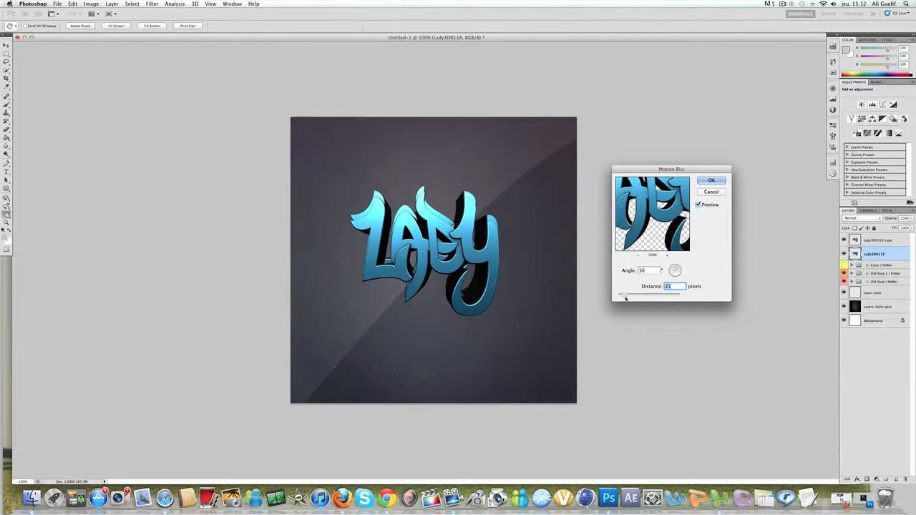
left_click_drag(679, 271, 680, 274)
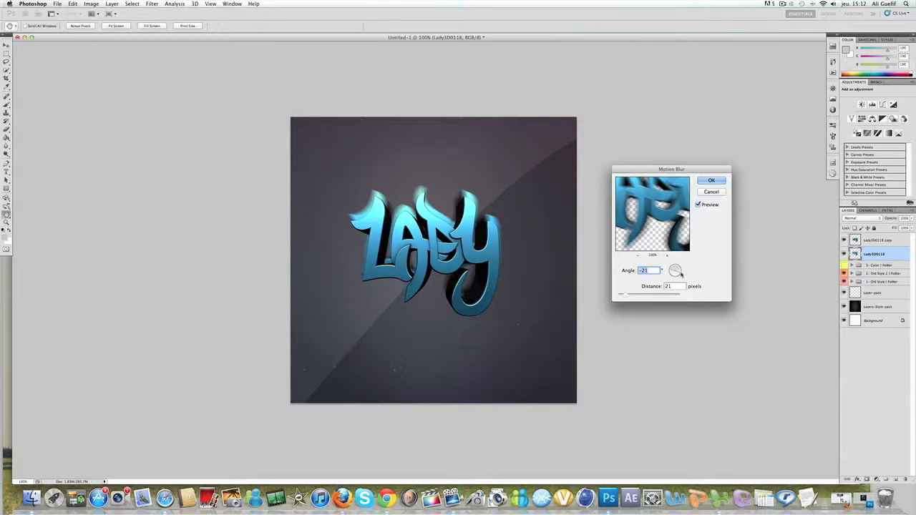
left_click(701, 183)
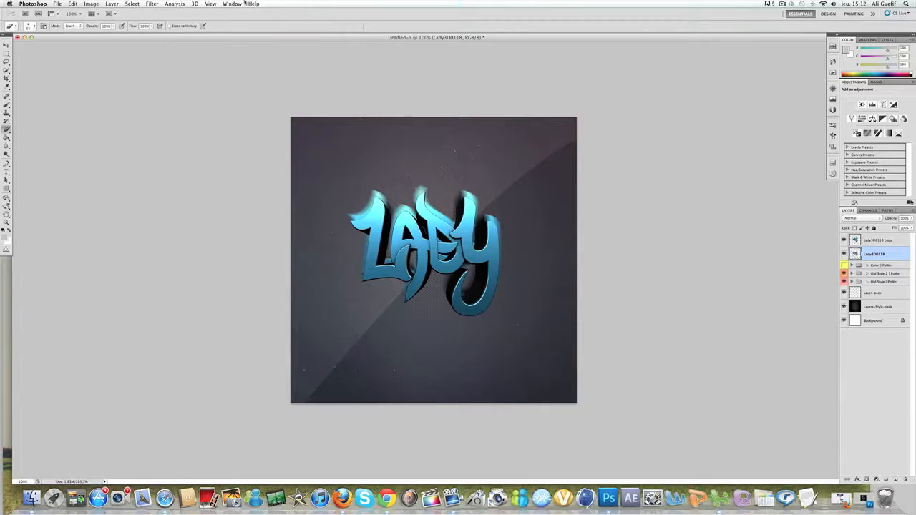
Try a Shape Blur with the lightning bolt shape and a 10-pixel radius on the Lady3D0118 layer, and step back from it
left_click(132, 3)
mouse_move(151, 4)
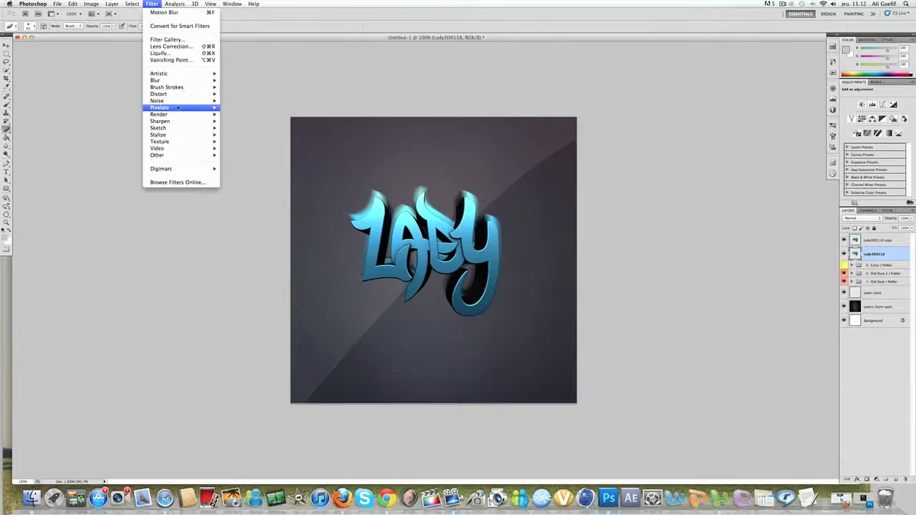
mouse_move(192, 81)
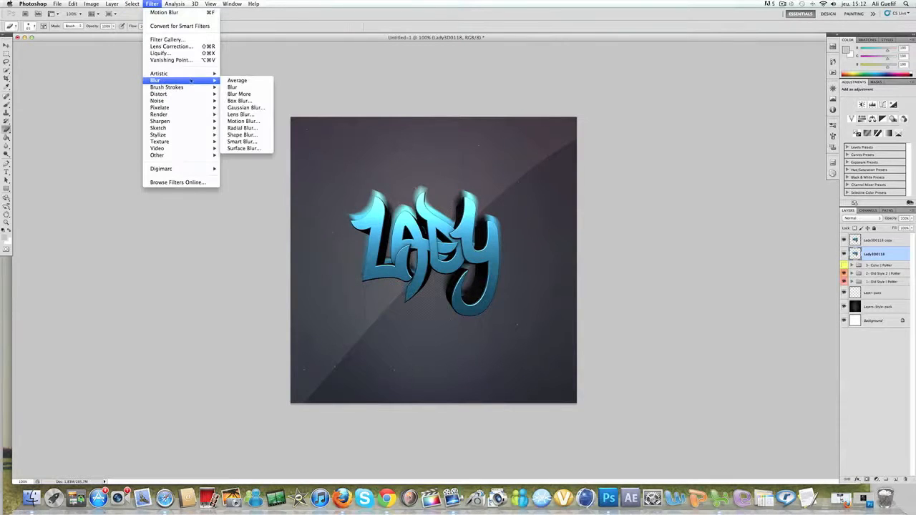
left_click(242, 134)
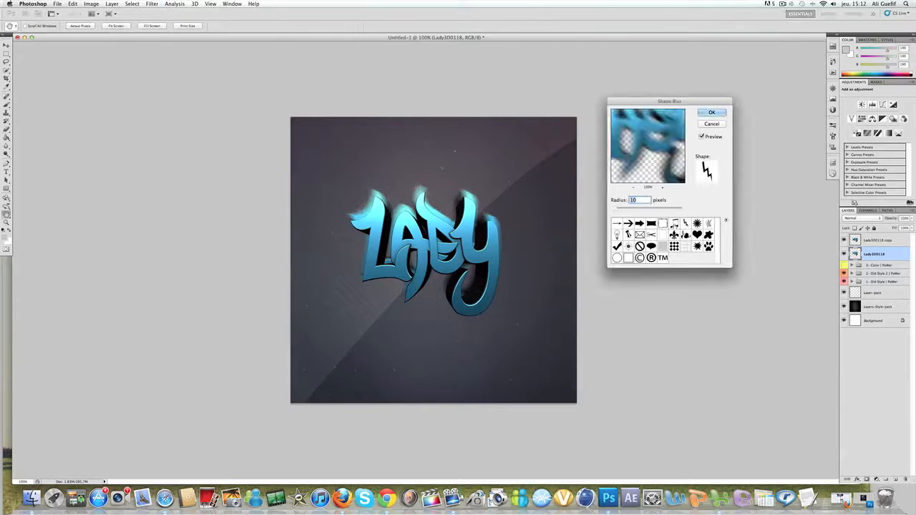
left_click(674, 224)
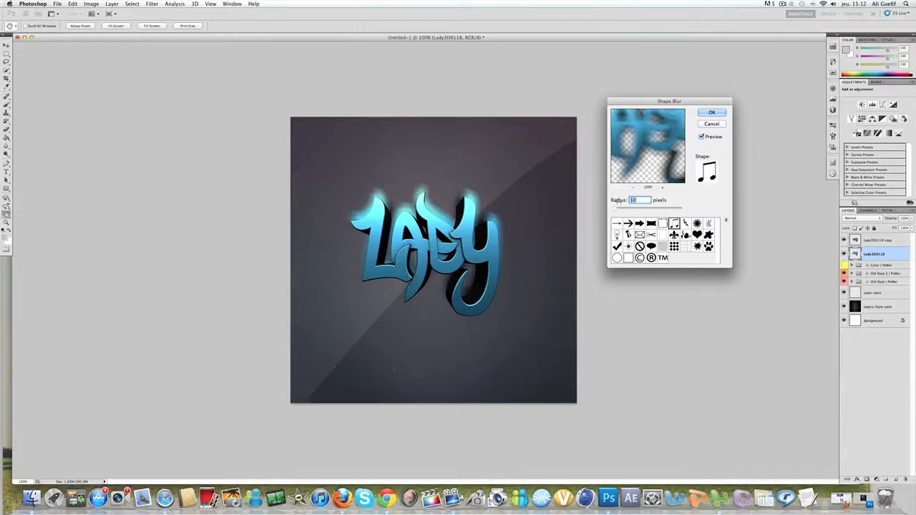
left_click(685, 224)
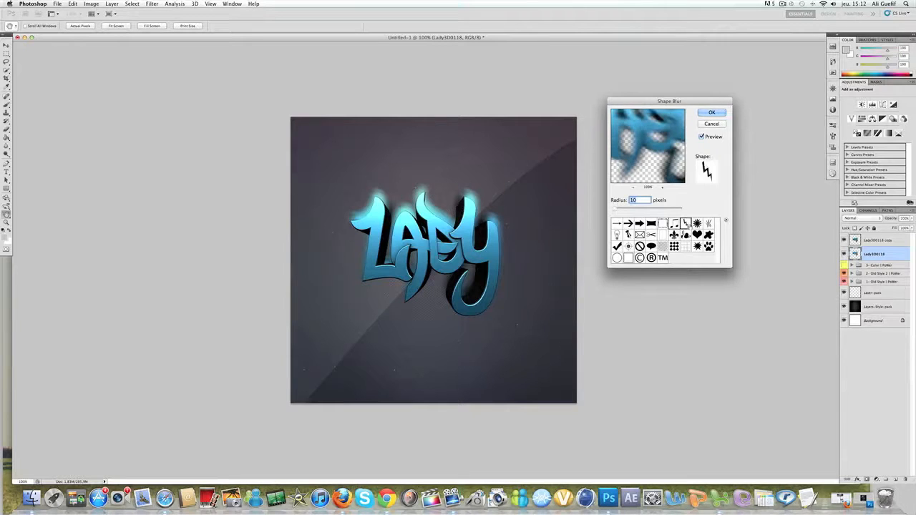
left_click(673, 224)
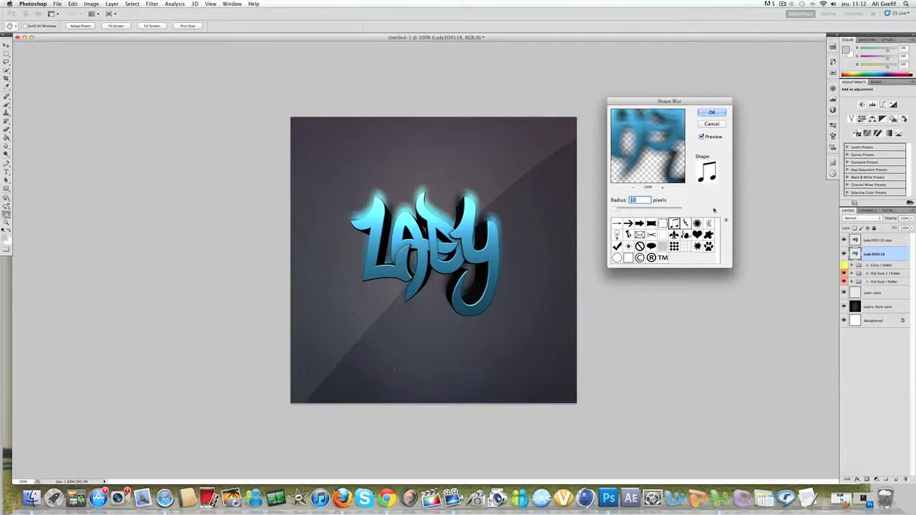
left_click(685, 224)
left_click(711, 112)
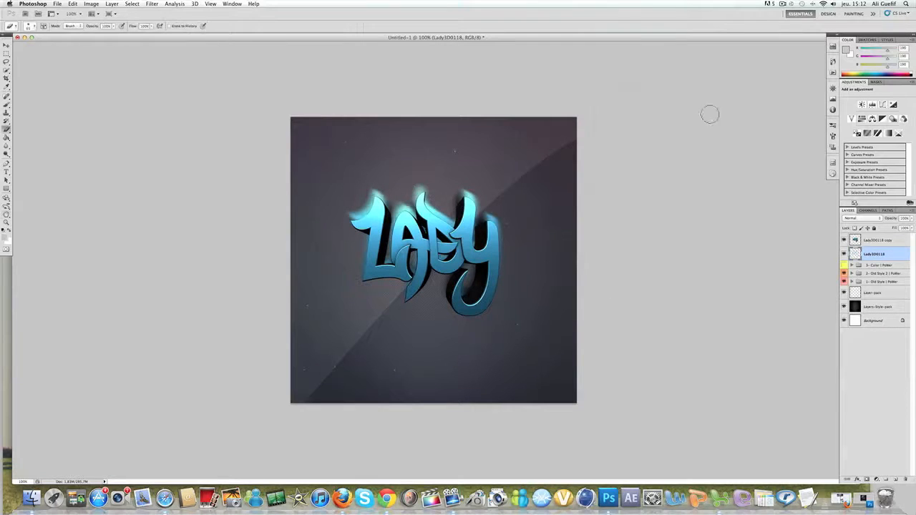
left_click(105, 3)
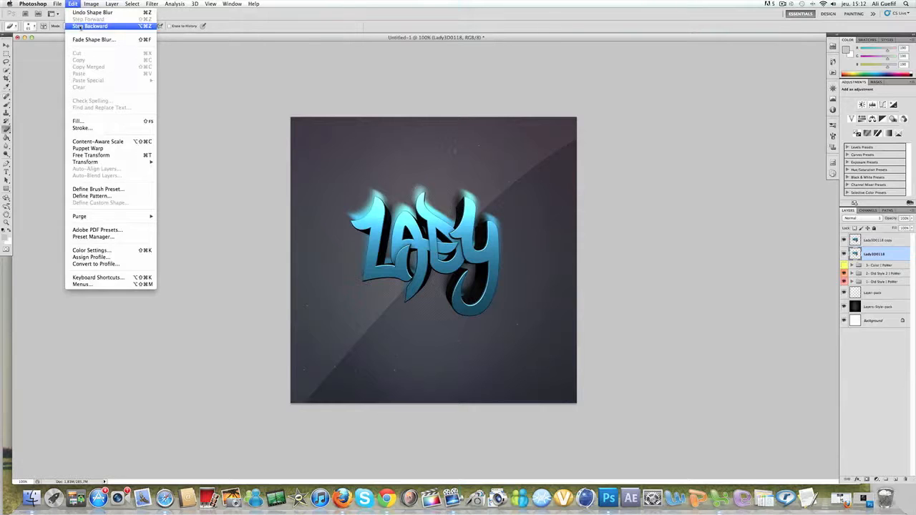
left_click(68, 3)
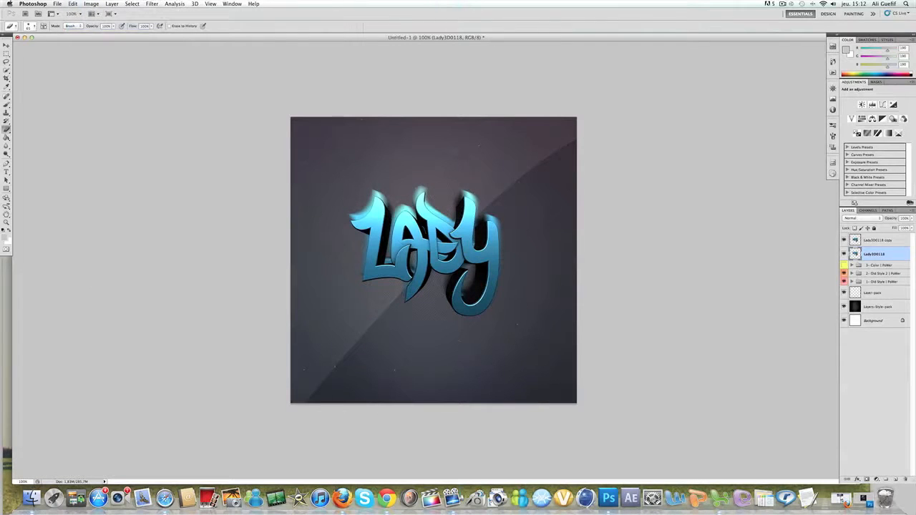
Erase the blurred remnants showing between the lower parts of the letters, and merge the Lady3D0118 layer with its copy
left_click_drag(389, 259, 402, 267)
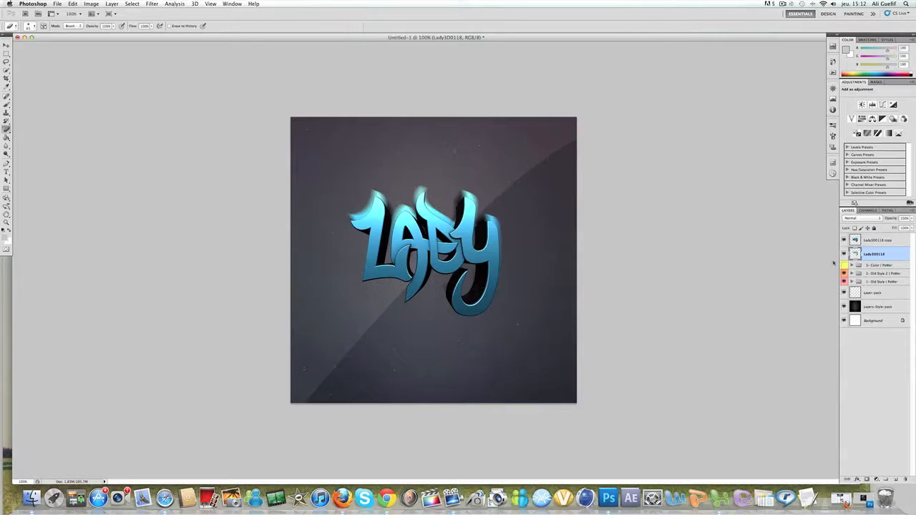
left_click(868, 241, "shift")
right_click(867, 240)
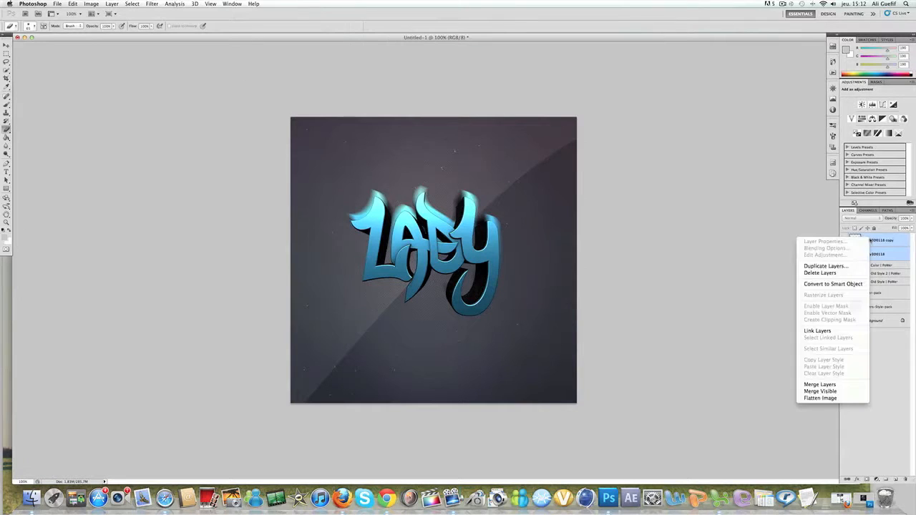
left_click(850, 287)
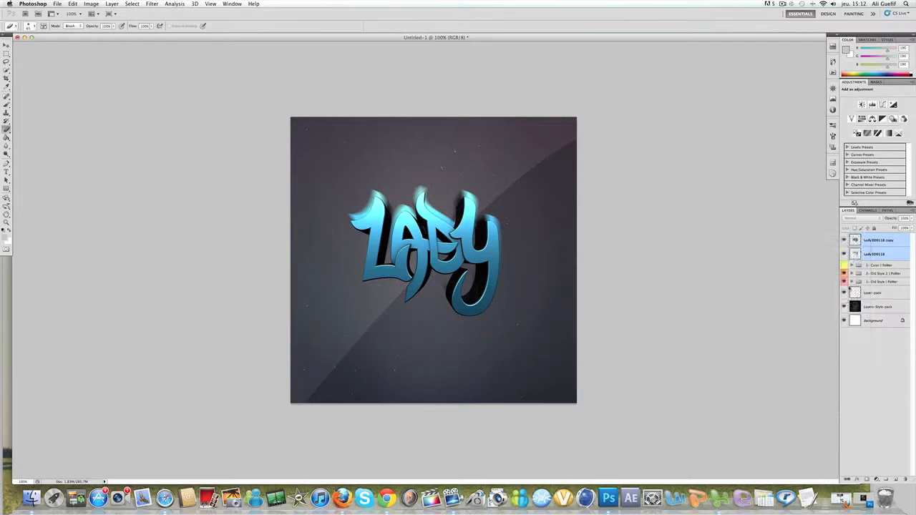
left_click(590, 255)
key("Escape")
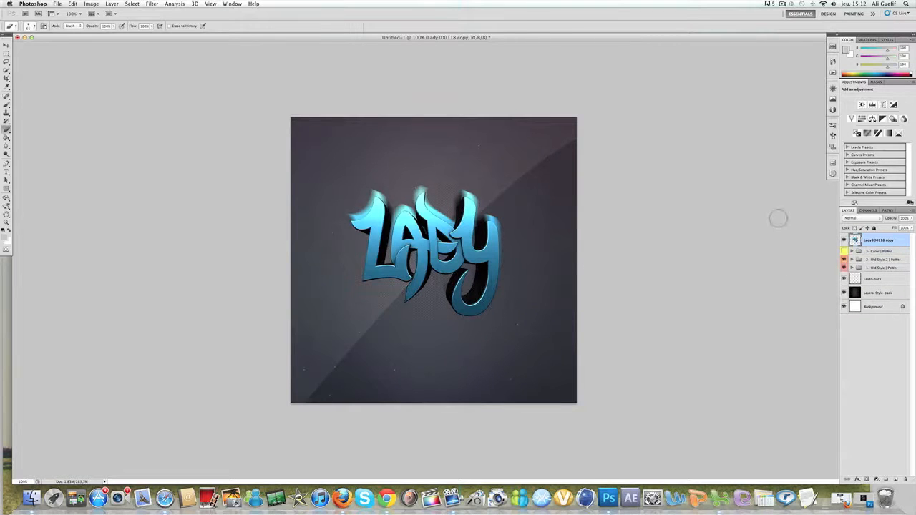
Place the merged logo layer directly below the 1- Old Style group and widen the lettering with Free Transform
left_click_drag(873, 267, 870, 277)
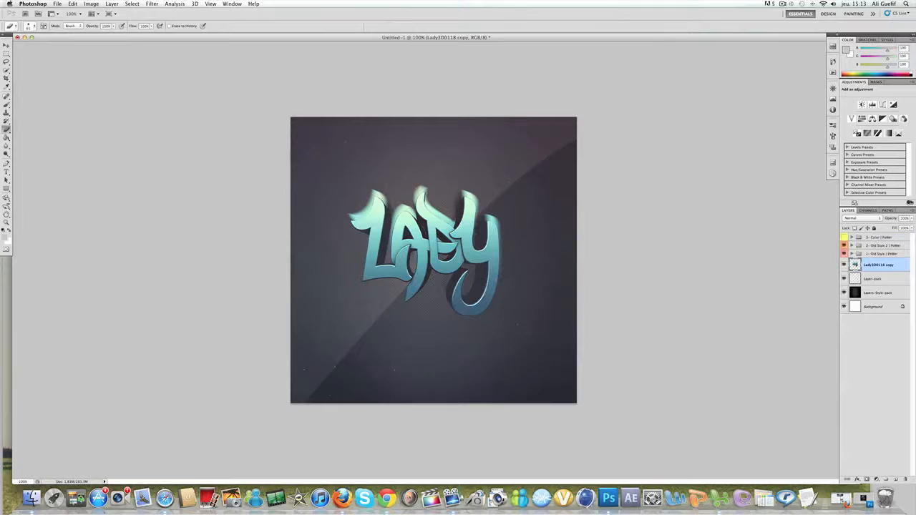
key("super+t")
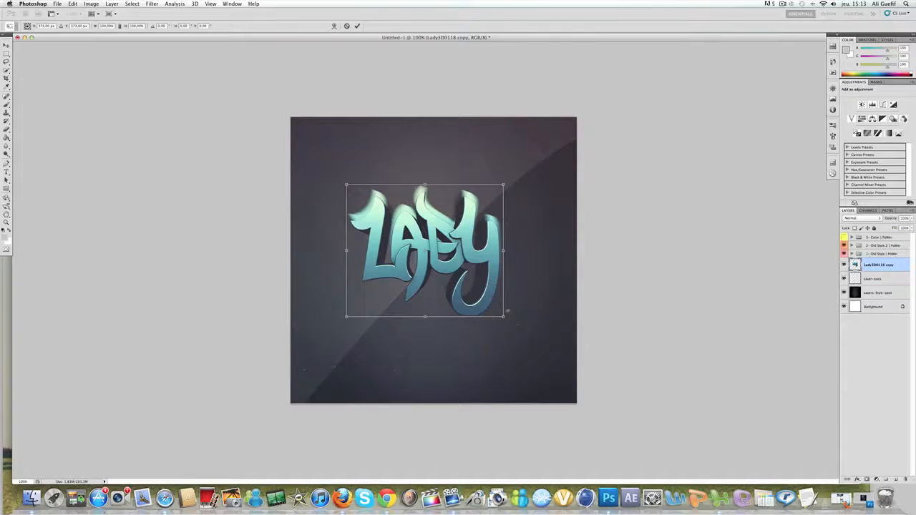
mouse_move(548, 288)
left_mouse_down()
mouse_move(531, 291)
mouse_move(536, 281)
mouse_move(515, 300)
mouse_move(550, 303)
left_mouse_up()
key("Return")
key("b")
Transform the logo again to recenter it lower on the canvas, rotate it slightly counterclockwise and commit the change
key("super+t")
left_click_drag(445, 227, 434, 241)
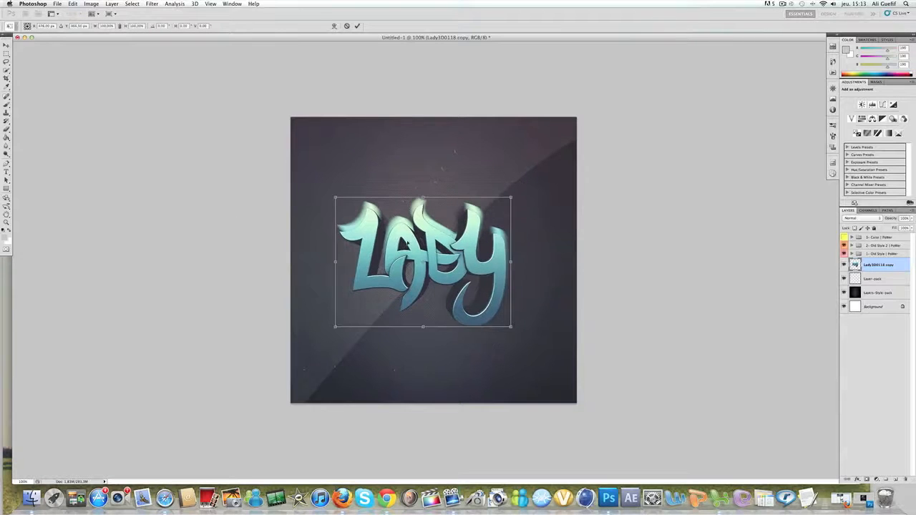
mouse_move(533, 250)
left_mouse_down()
mouse_move(527, 210)
mouse_move(531, 243)
left_mouse_up()
key("Return")
key("b")
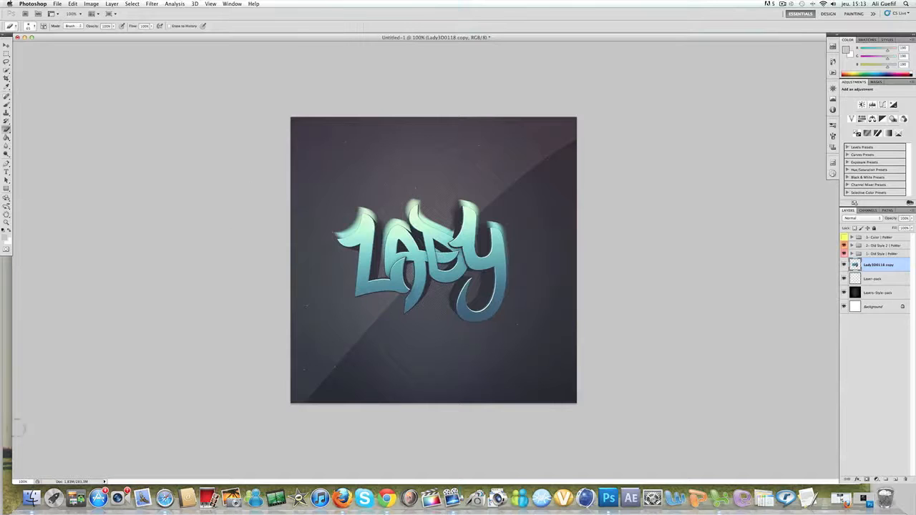
Switch to Finder and browse Dossier GFX Design to the Texture, Brushes, Materiel folder
left_click(30, 499)
left_click(111, 91)
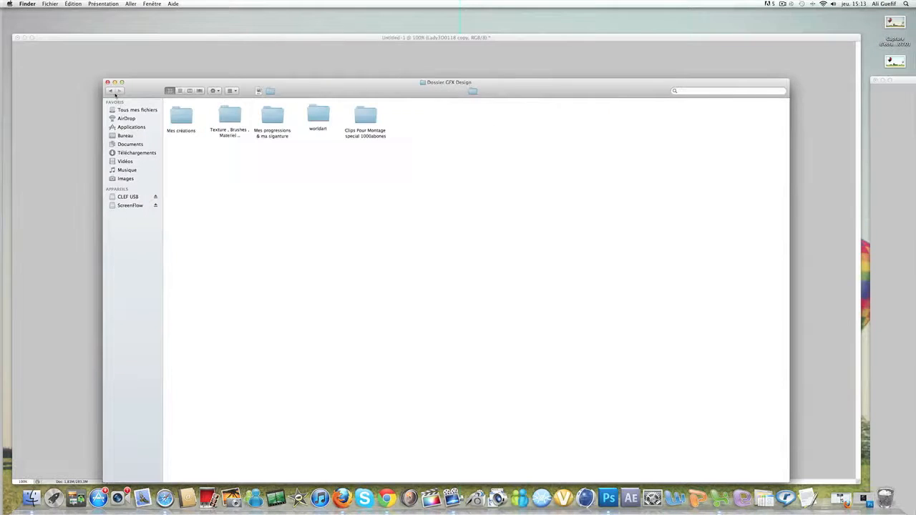
left_click(111, 90)
double_click(289, 128)
double_click(272, 117)
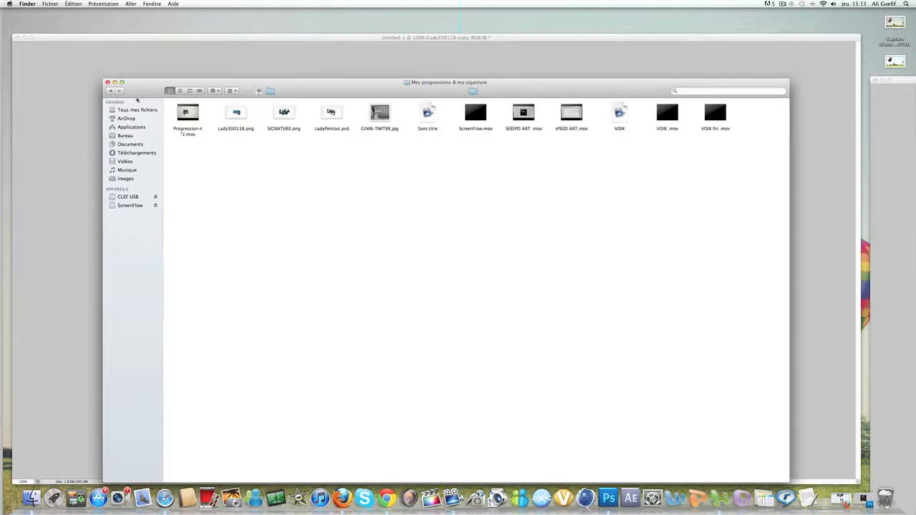
left_click(110, 90)
double_click(232, 116)
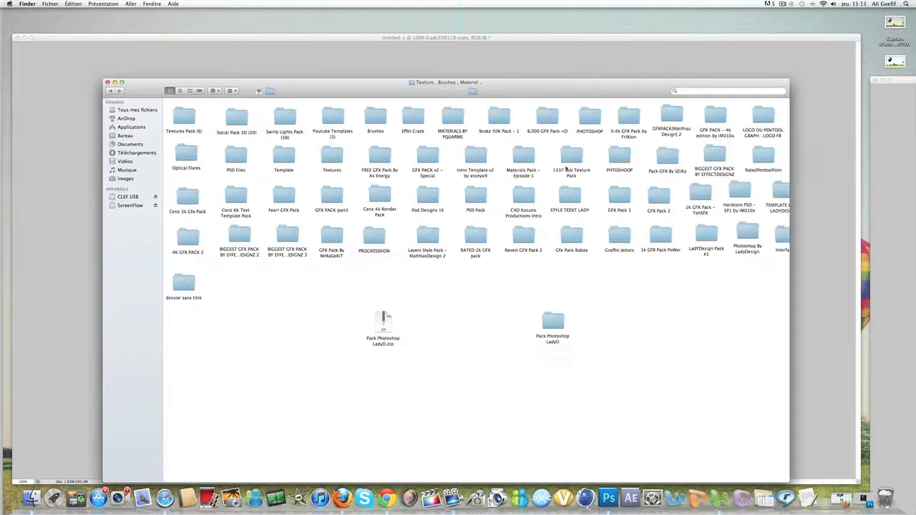
Open the PNGs folder of the 1k GFX Pack PoWer and place the Rain1 image into the Photoshop document above the logo
double_click(550, 311)
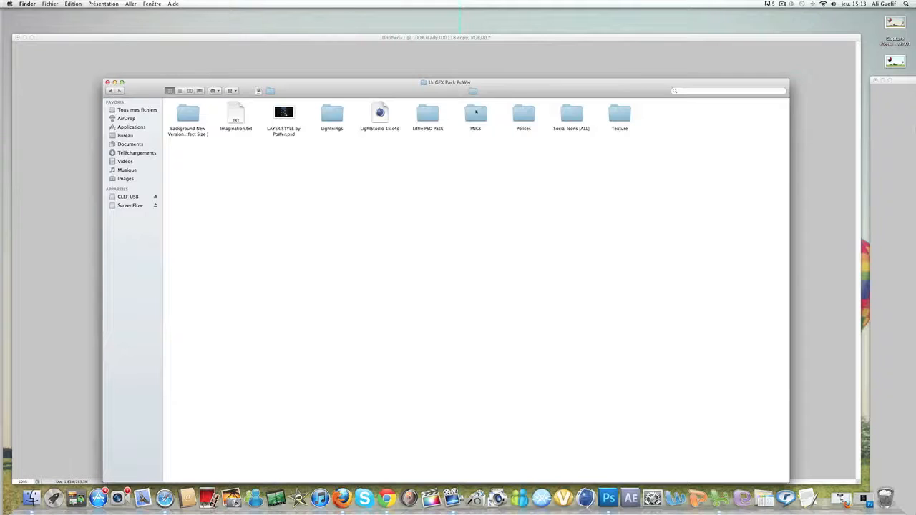
double_click(477, 112)
left_click_drag(723, 113, 558, 61)
key("Return")
key("e")
Load the outline of the Lady3D0118 copy layer as a selection and activate the Rectangular Marquee tool
left_click(873, 278)
left_click(132, 3)
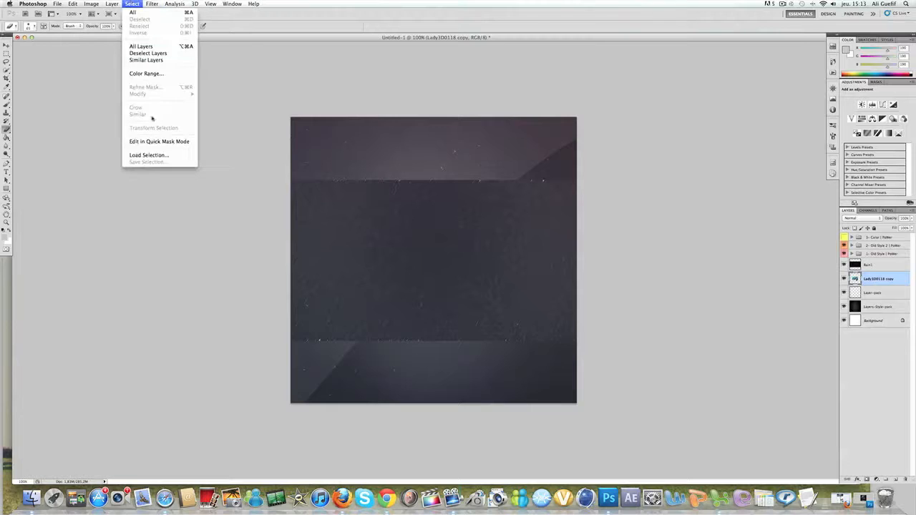
left_click(151, 154)
key("Return")
left_click(7, 54)
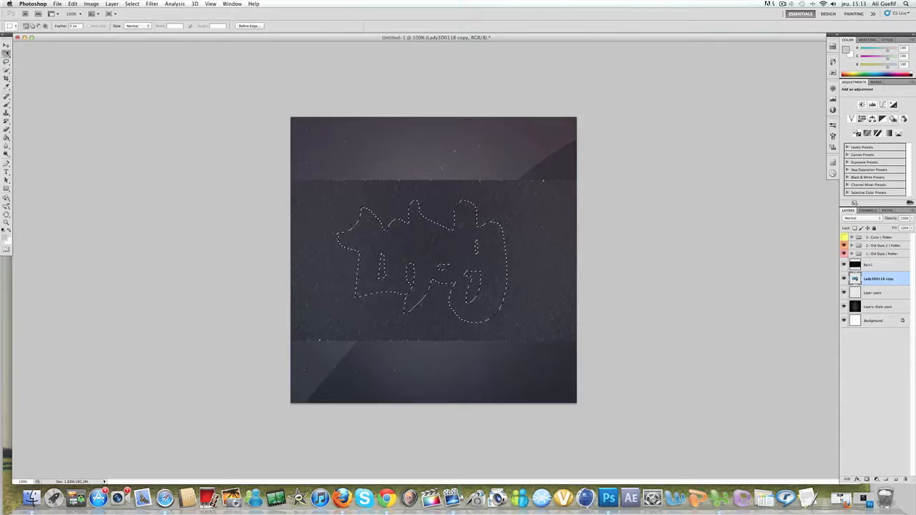
Copy the lettering-shaped selection of the Rain1 layer to a new layer of its own
left_click(6, 53)
right_click(503, 239)
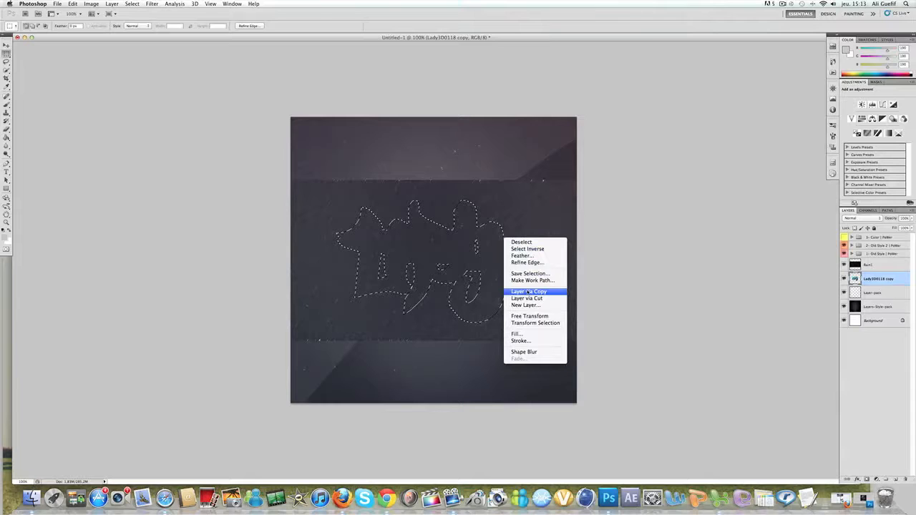
left_click(564, 293)
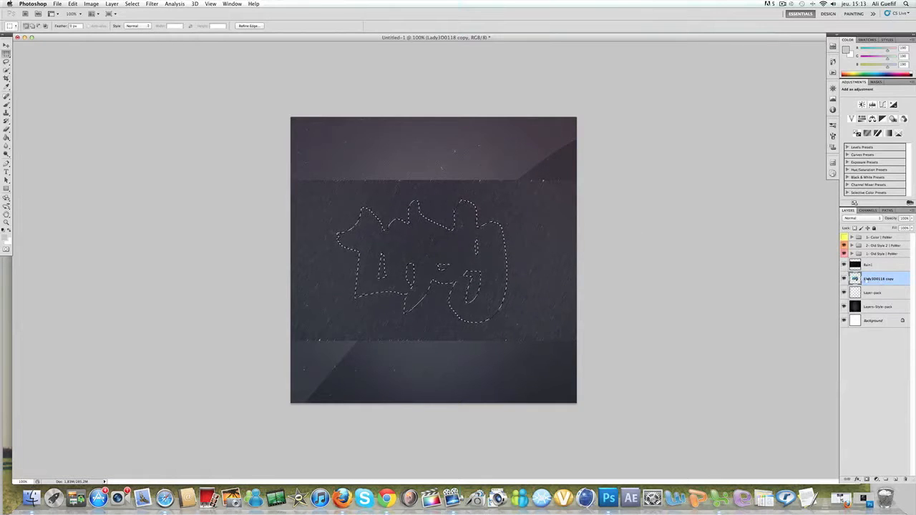
left_click(876, 266)
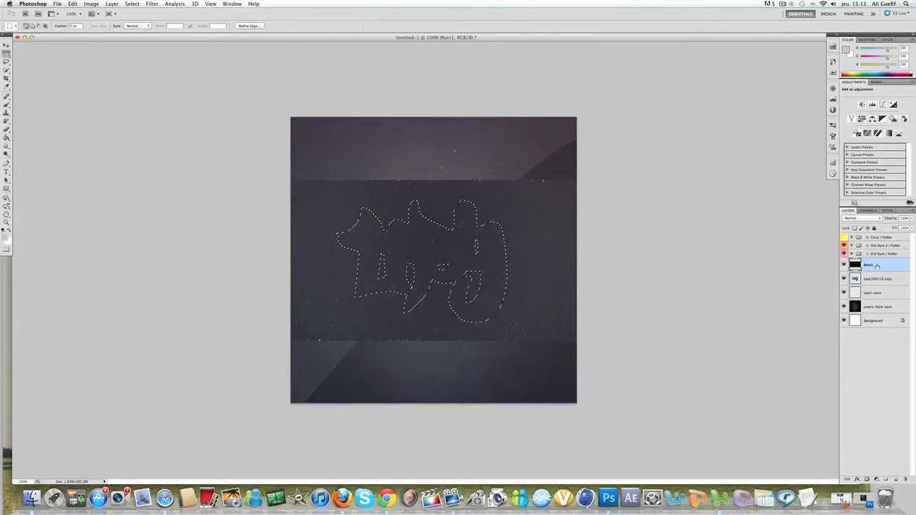
right_click(539, 296)
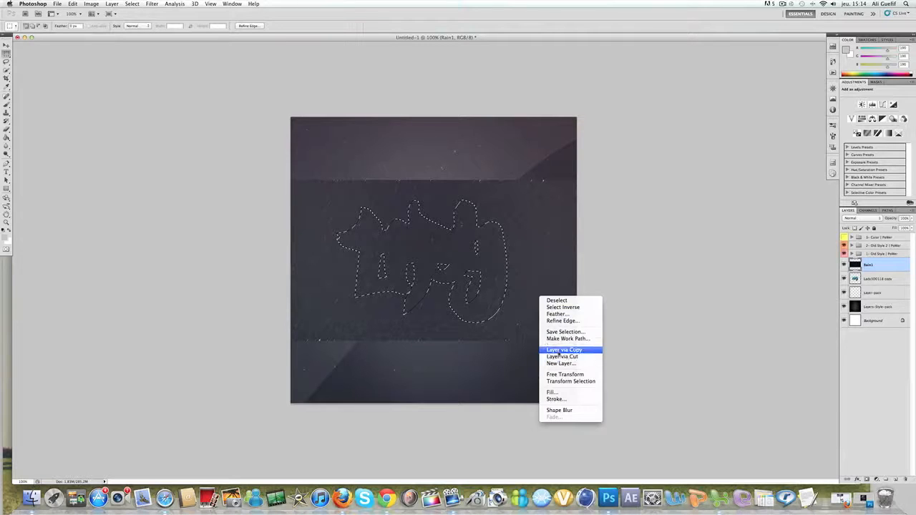
left_click(557, 350)
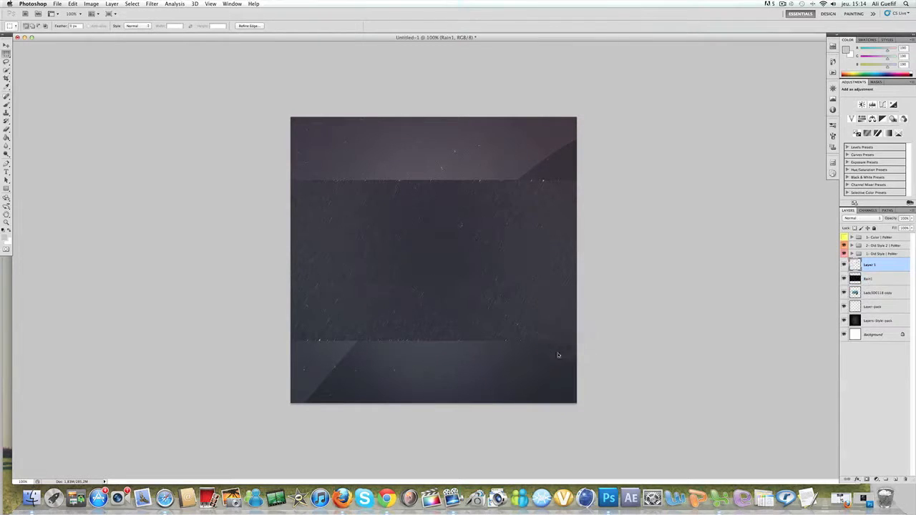
Hide and delete the full Rain1 layer, keeping only the letter-shaped rain texture
left_click(844, 279)
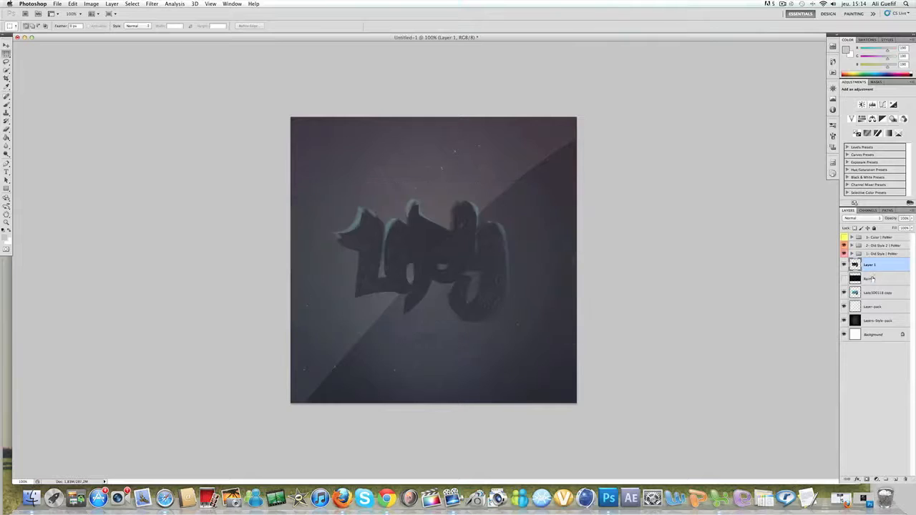
left_click(869, 279)
key("Delete")
Try Overlay on the letter-shaped rain texture in Layer 1, then set its blend mode to Soft Light
left_click(874, 265)
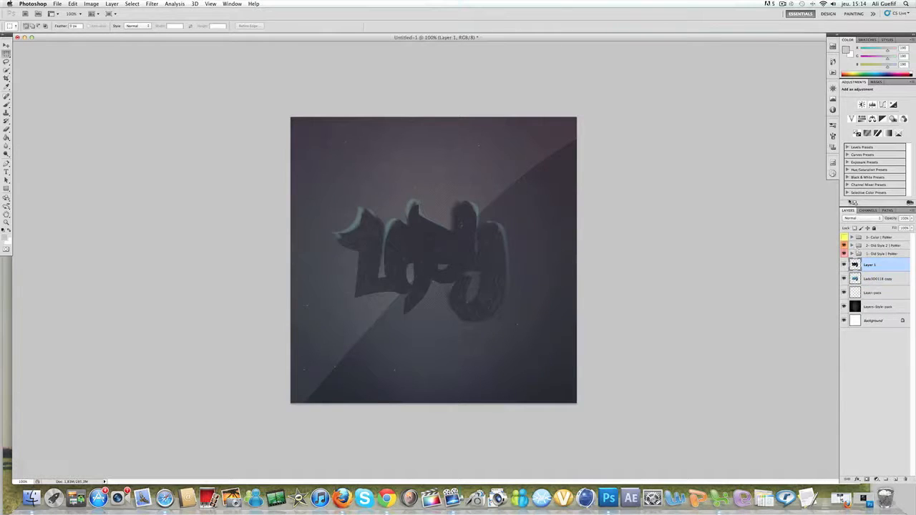
left_click(859, 218)
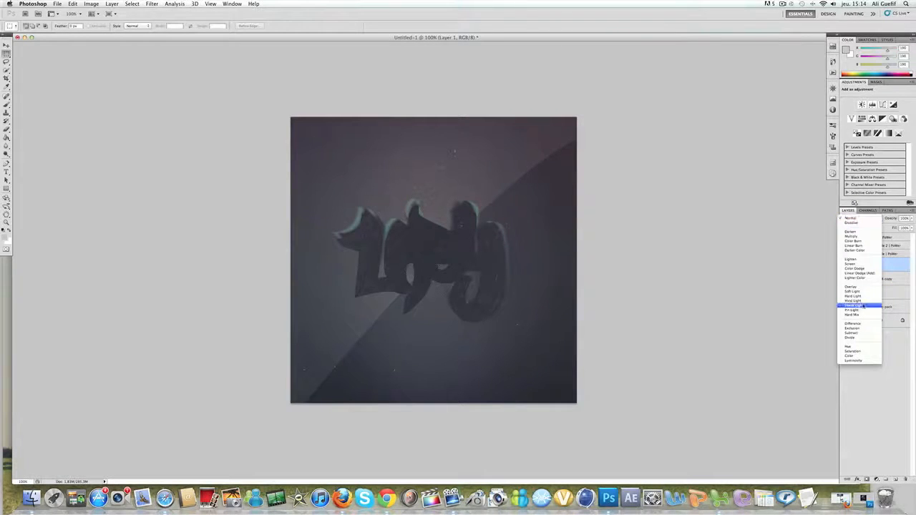
left_click(862, 290)
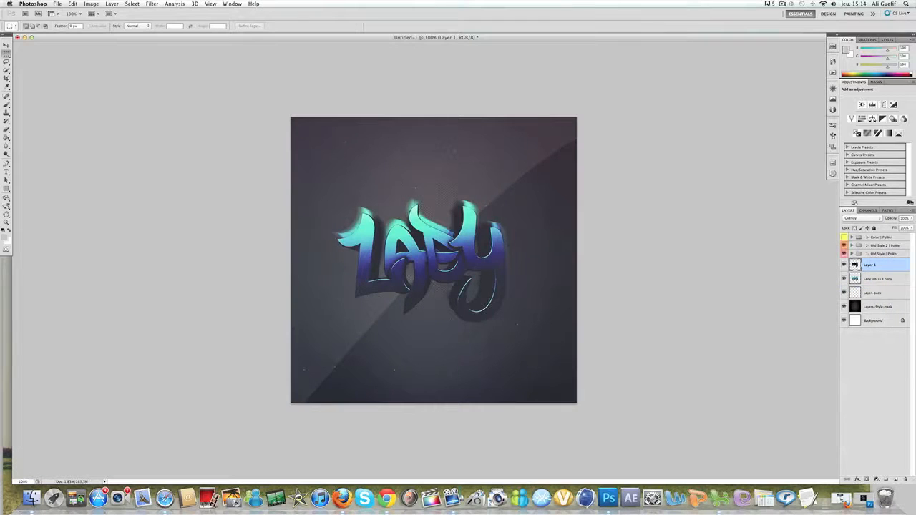
left_click(862, 218)
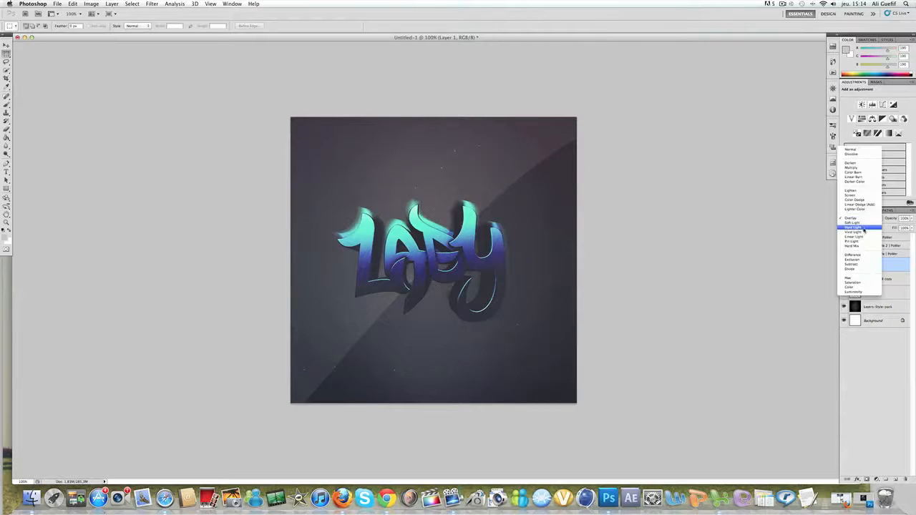
left_click(865, 227)
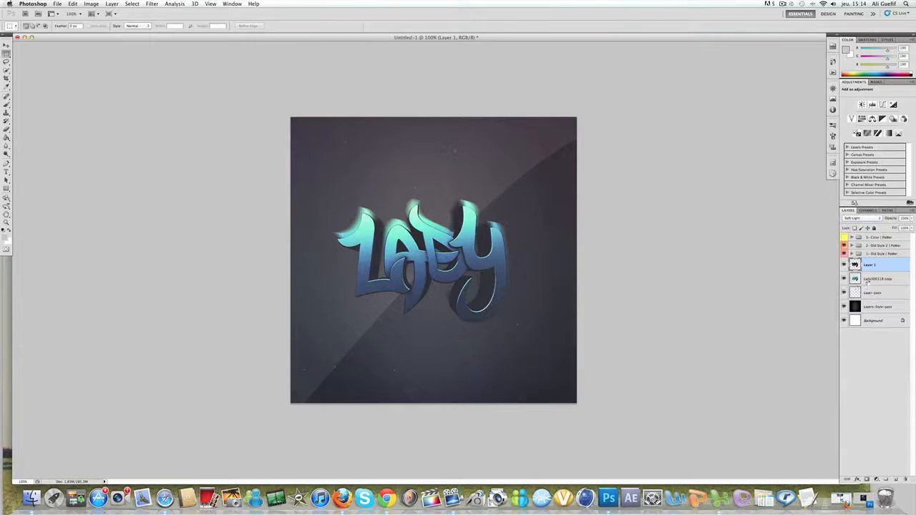
Convert Layer 1 and Lady3D0118 copy into one smart object and rasterize it with the Eraser tool active
right_click(867, 281)
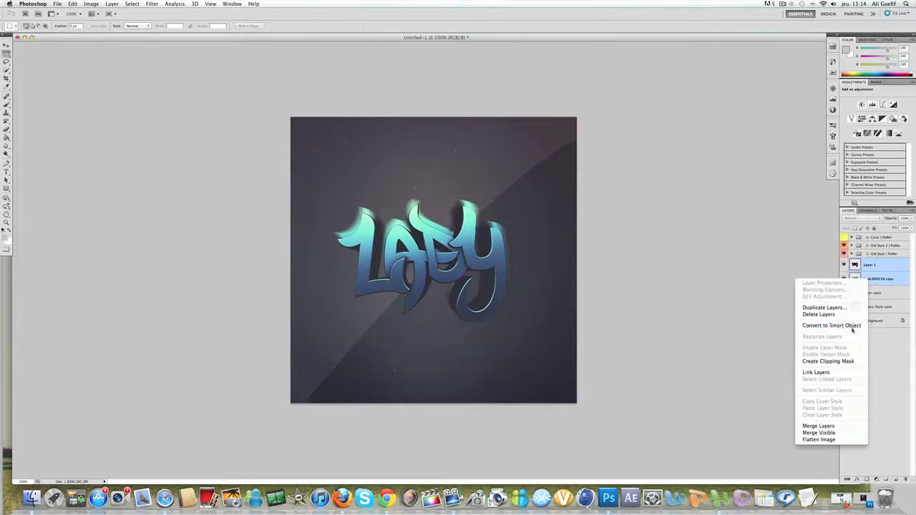
left_click(851, 328)
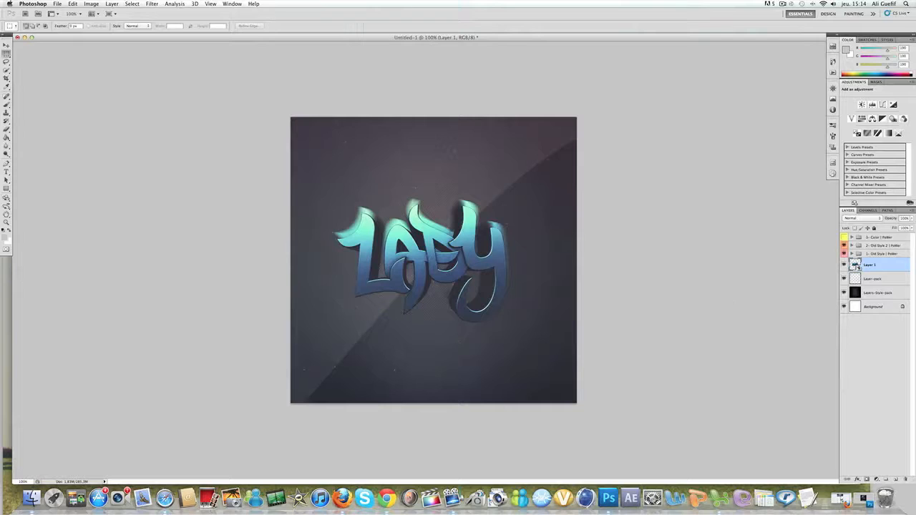
key("e")
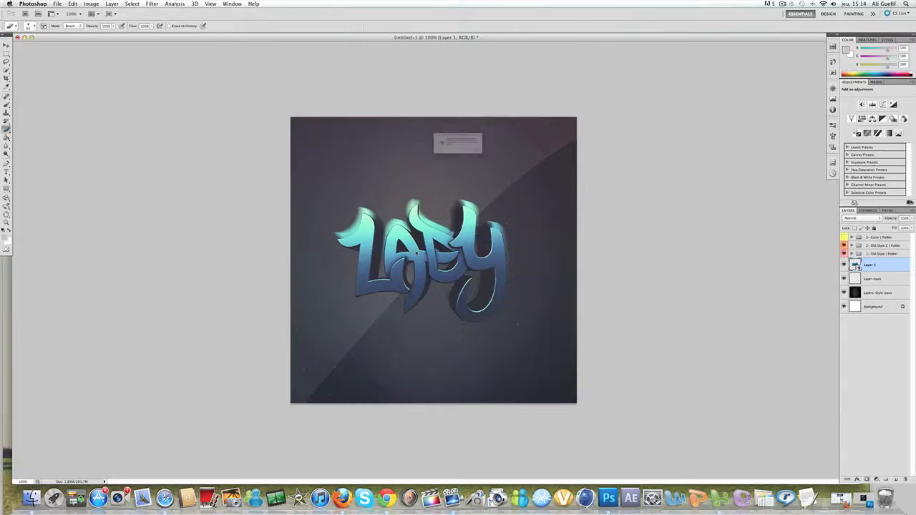
Apply a Hue/Saturation adjustment to the lettering with saturation -52 and lightness -4
left_click(172, 4)
mouse_move(91, 3)
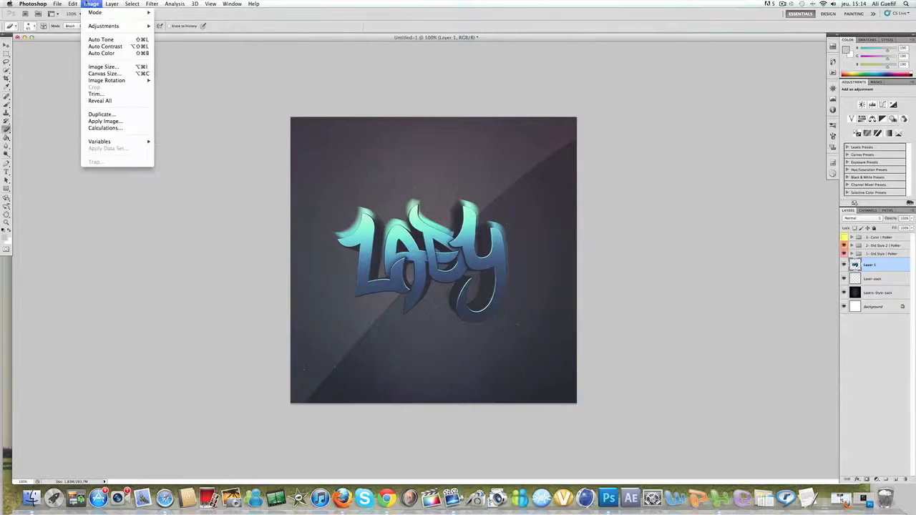
mouse_move(114, 26)
left_click(200, 67)
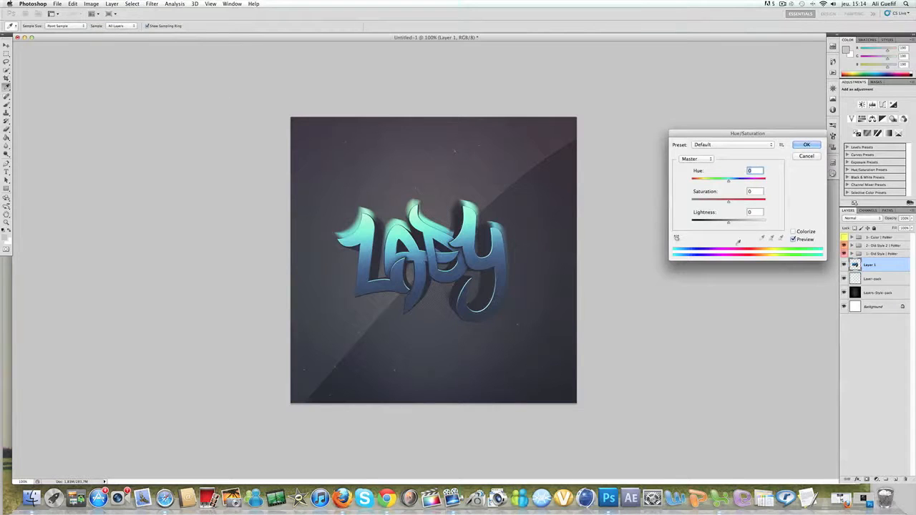
left_click_drag(728, 203, 726, 224)
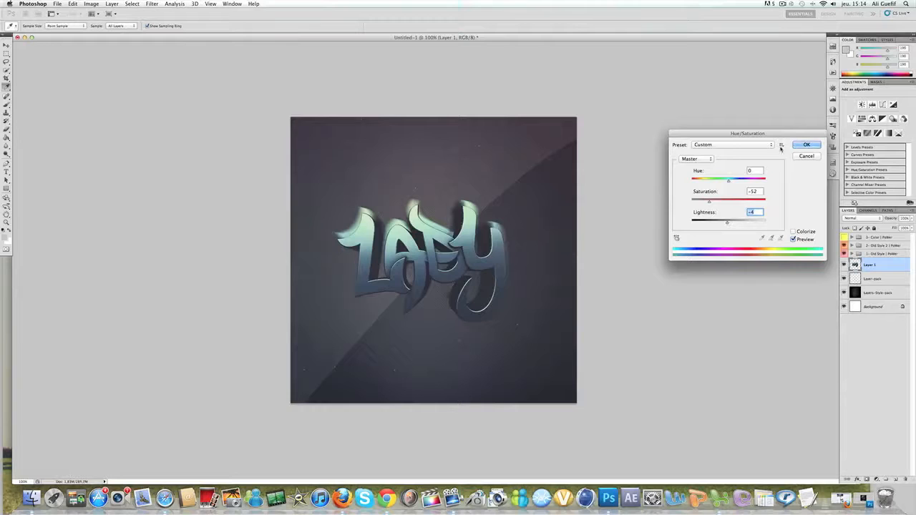
left_click(806, 144)
Free-transform the lettering to stretch it slightly wider and a little taller, and commit the change
key("super+t")
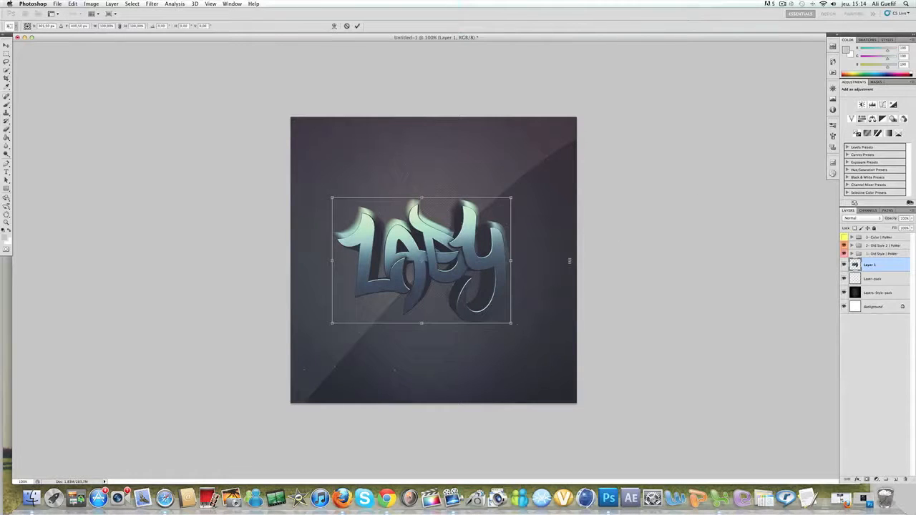
left_click_drag(511, 324, 518, 326)
key("Return")
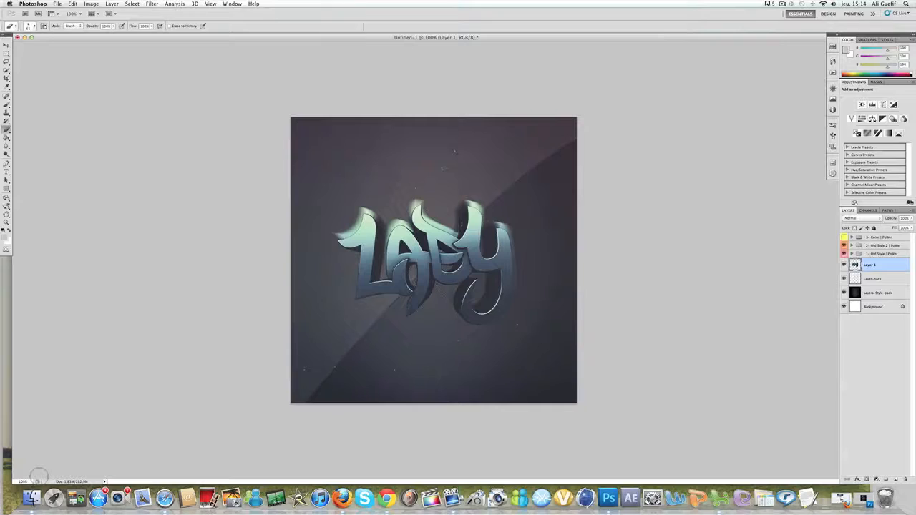
Switch from Photoshop to the Finder window showing the PNGs folder
key("ctrl+Up")
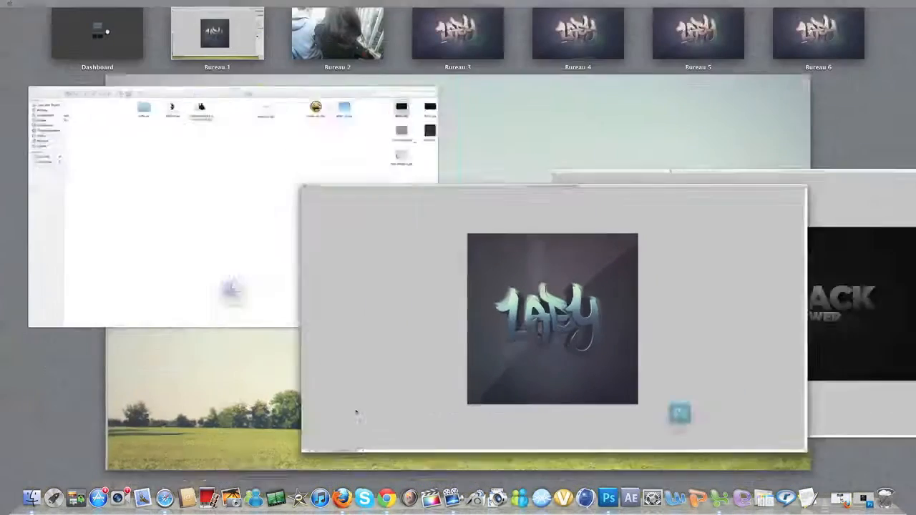
left_click(707, 201)
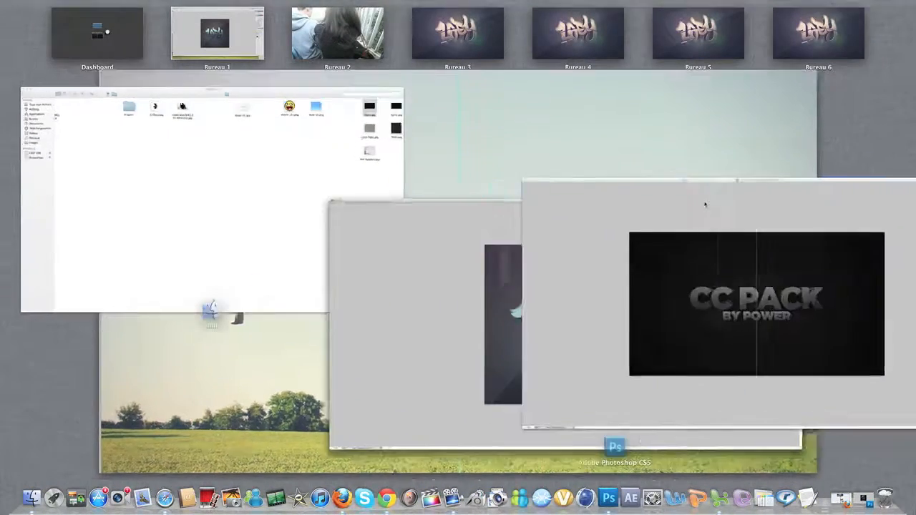
key("ctrl+Up")
left_click(401, 301)
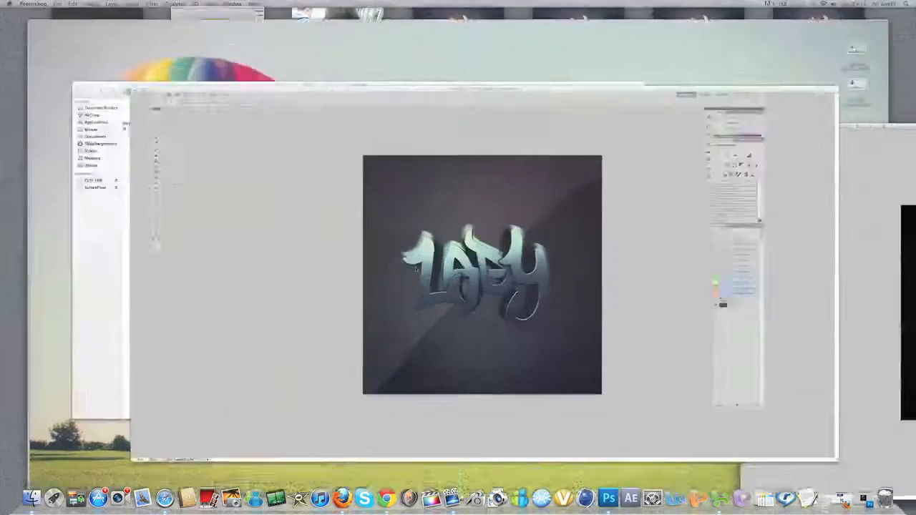
key("ctrl+Up")
left_click(150, 168)
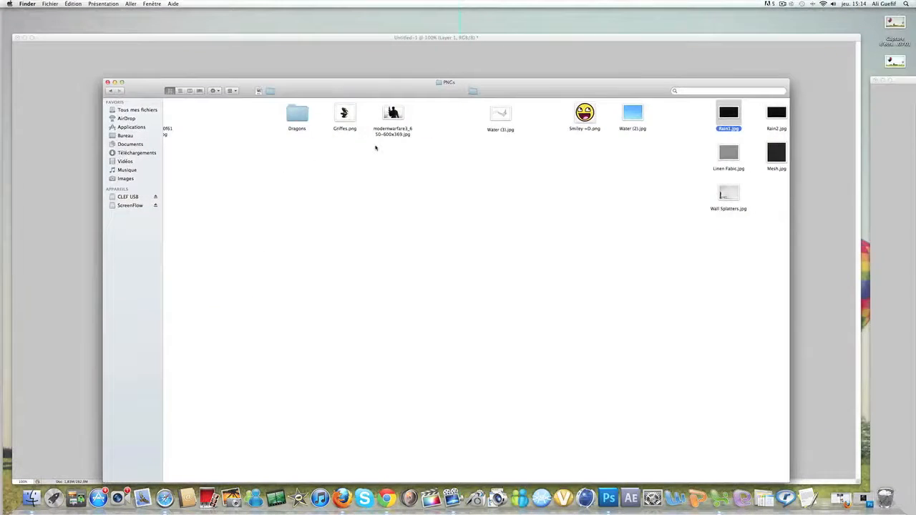
Browse from Documents to the worldart folder in Dossier GFX Design and open AutoLogos Steeze&Aspired.psd in Photoshop
left_click(131, 144)
left_click(281, 136)
double_click(281, 136)
double_click(322, 116)
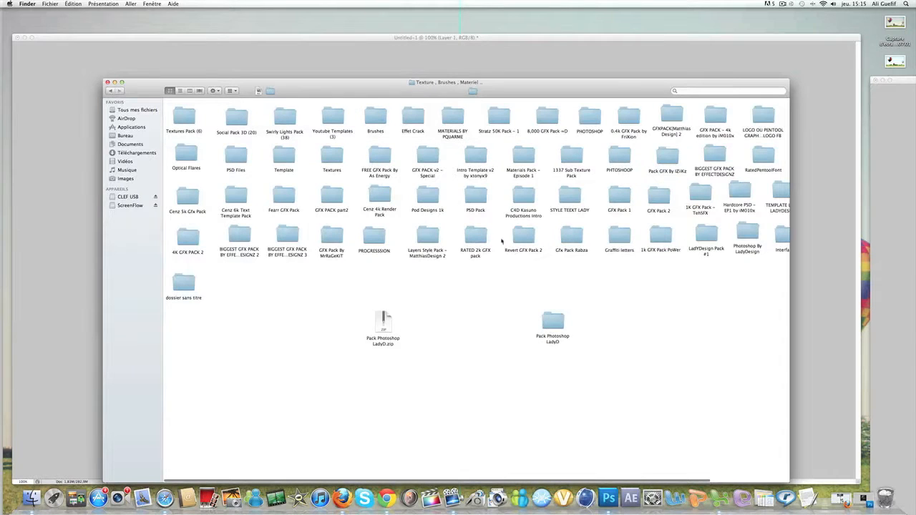
left_click(110, 91)
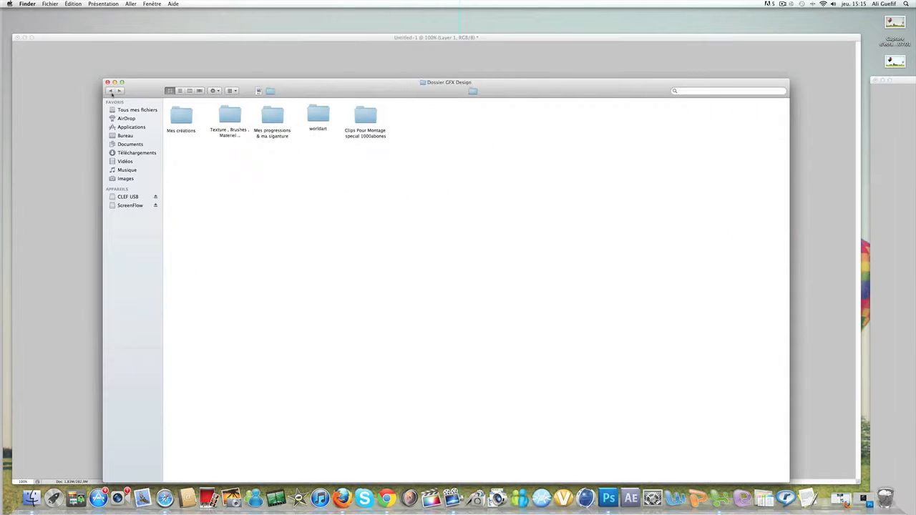
double_click(319, 114)
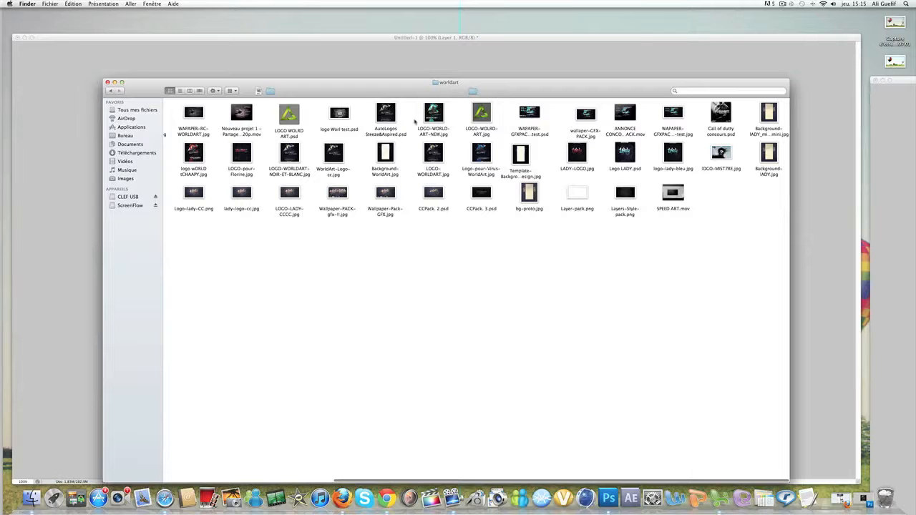
double_click(386, 113)
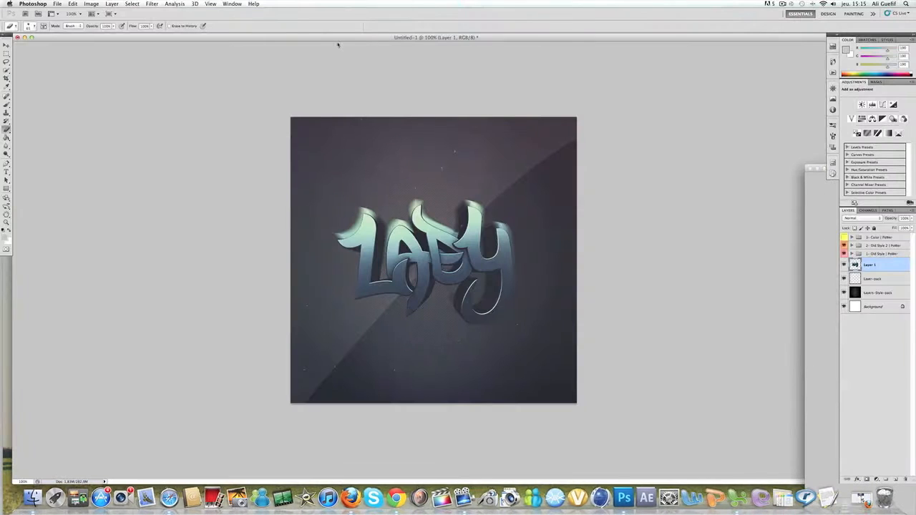
Copy the light_ (19) copie 2 layer from the opened PSD into the LADY document and position it centrally around the lettering
scroll(880, 327, "down", 10)
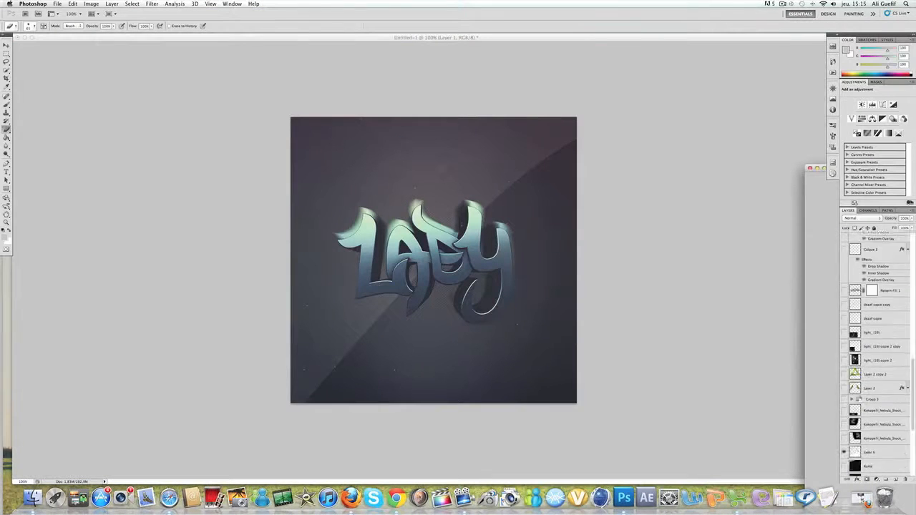
left_click_drag(890, 334, 457, 331)
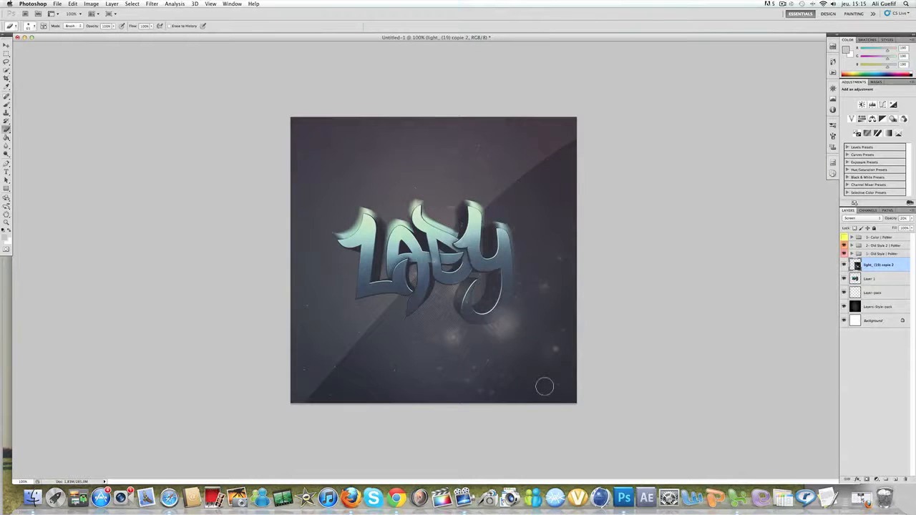
key("super+t")
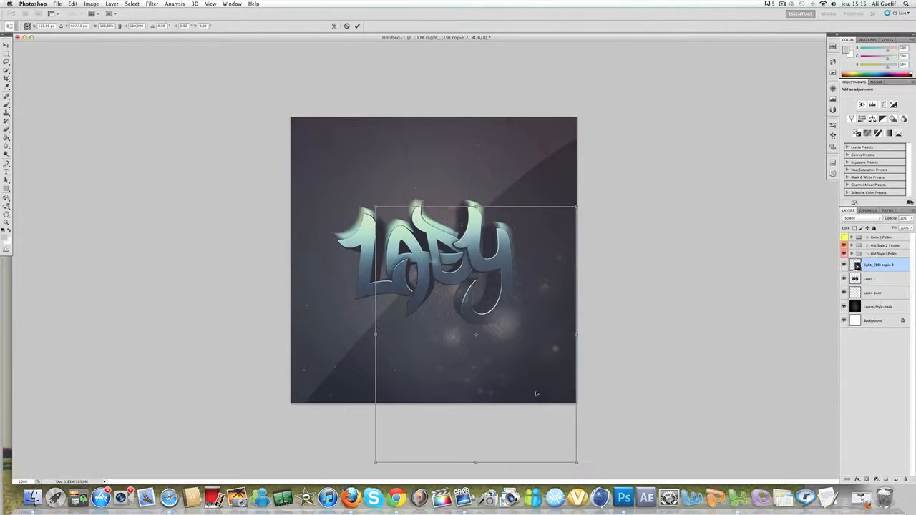
left_click_drag(420, 385, 380, 310)
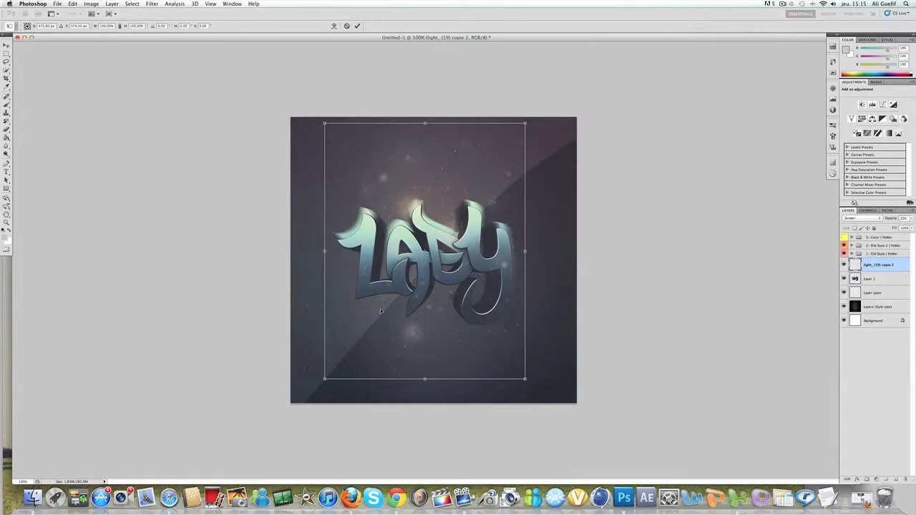
key("Return")
Move the light_ (19) copie 2 layer beneath the lettering layer in the stacking order
key("e")
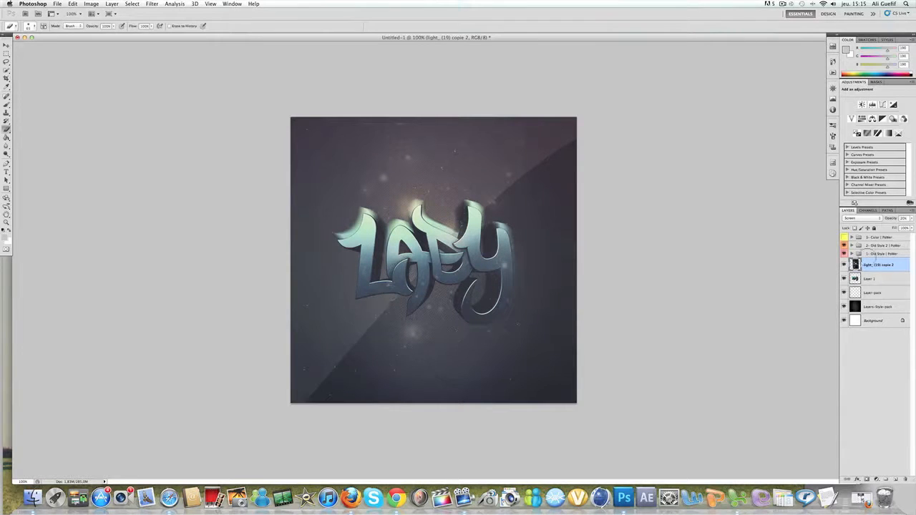
left_click_drag(893, 259, 889, 277)
left_click_drag(893, 284, 892, 284)
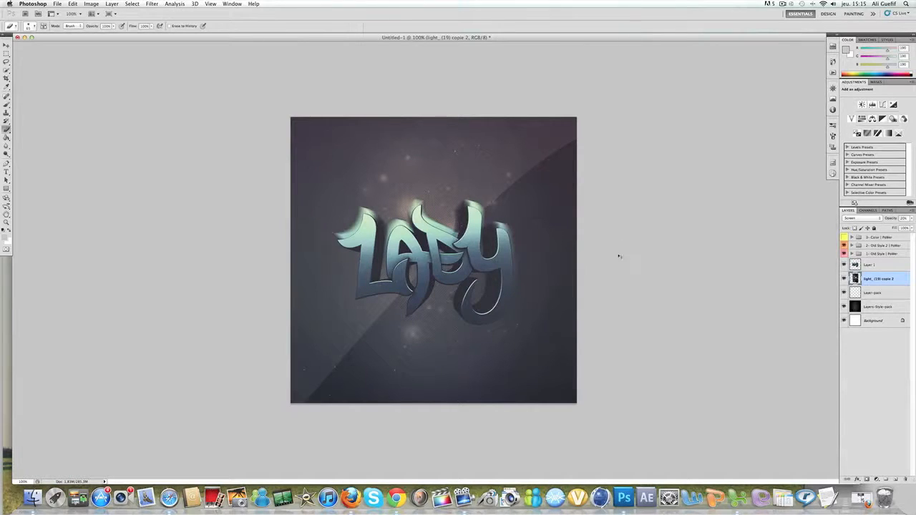
right_click(871, 283)
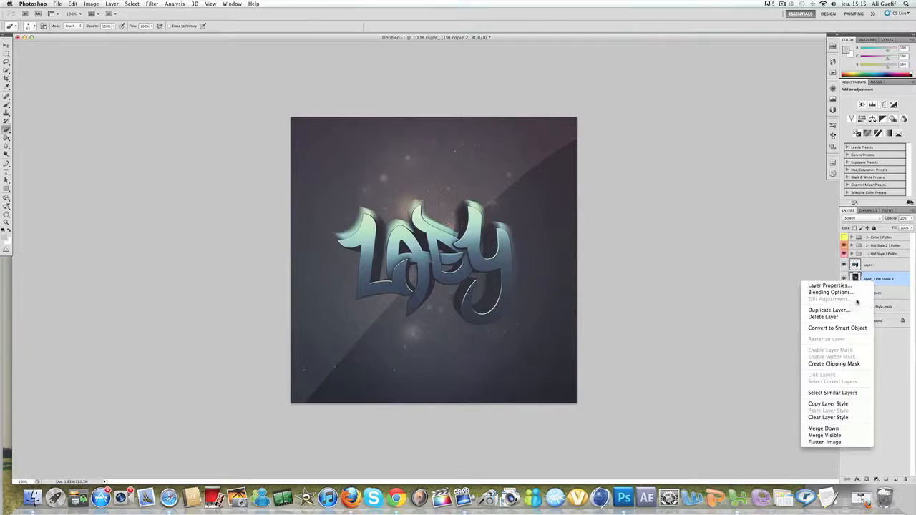
left_click(851, 308)
key("super+t")
left_click_drag(393, 302, 306, 389)
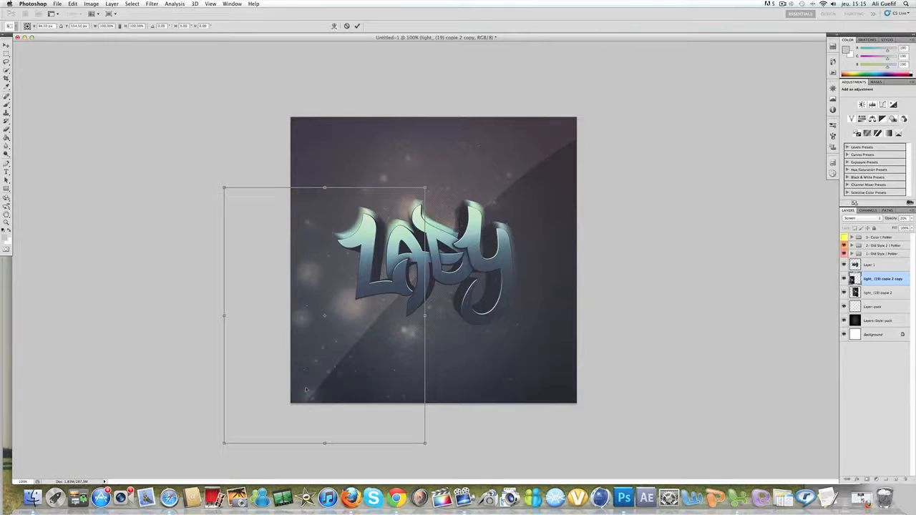
key("Escape")
key("super+z")
Rotate the light_ (19) copie 2 layer by about 93 degrees so its particles spread across the area behind the lettering
key("super+t")
mouse_move(376, 393)
left_mouse_down()
mouse_move(327, 272)
mouse_move(359, 387)
left_mouse_up()
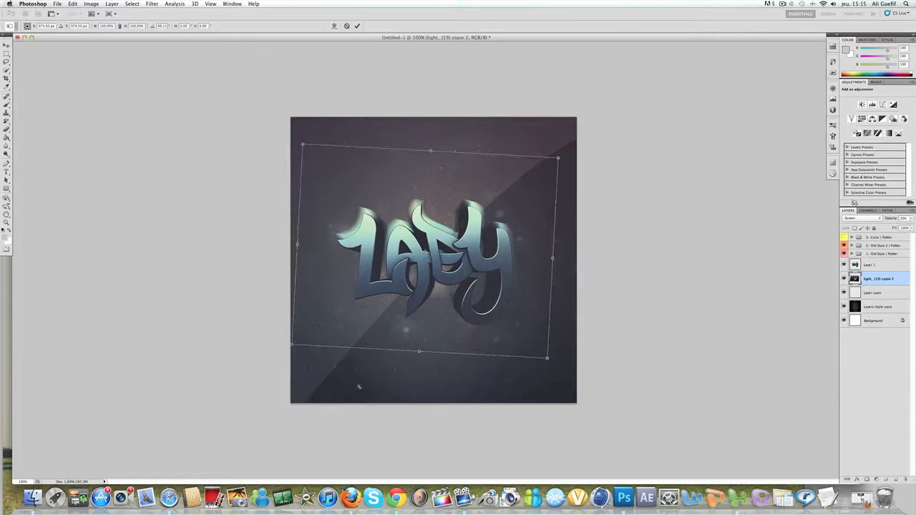
key("Return")
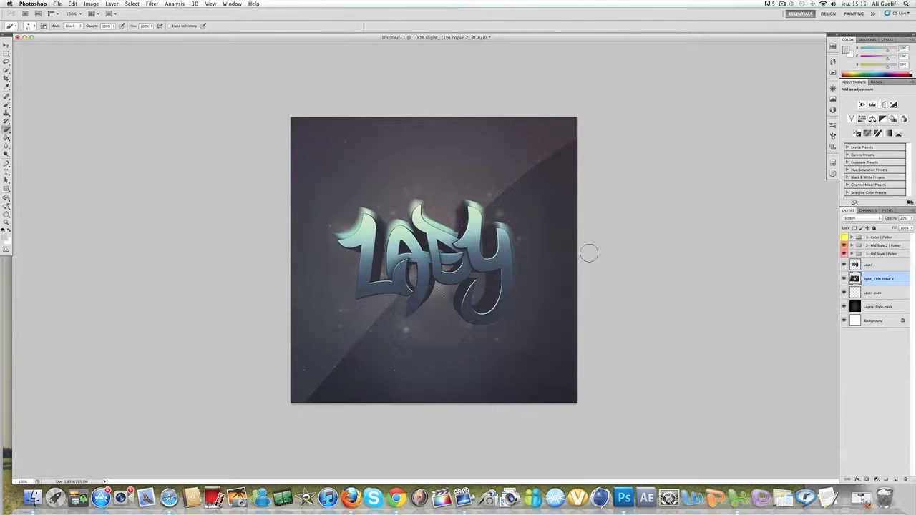
Copy the textureblauw1tf1 copie layer from the worldart logo PSD into the LADY document beneath the lettering and set its blend mode to Lighten
key("ctrl+Up")
left_click(861, 286)
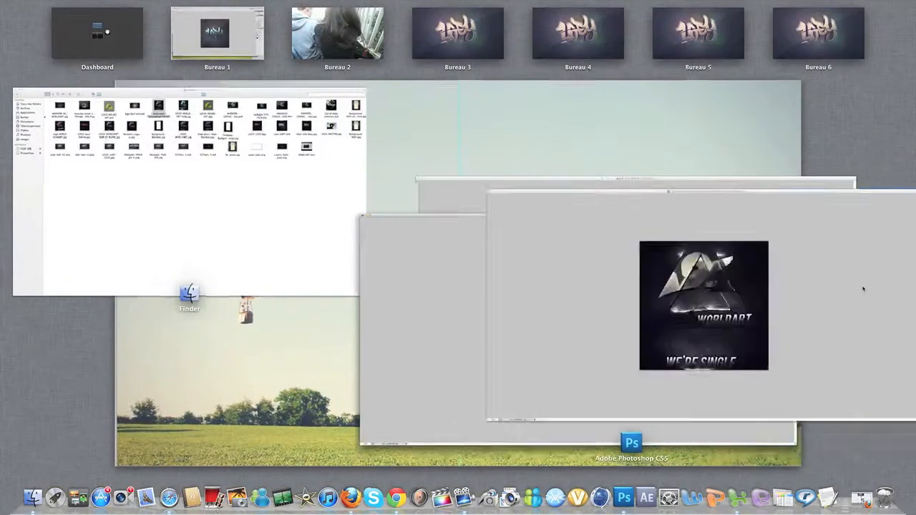
scroll(887, 429, "down", 5)
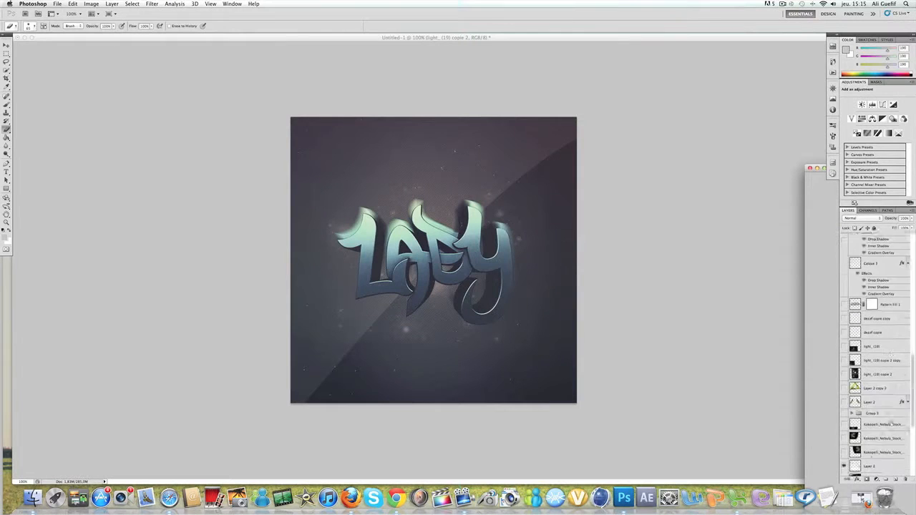
key("ctrl+Tab")
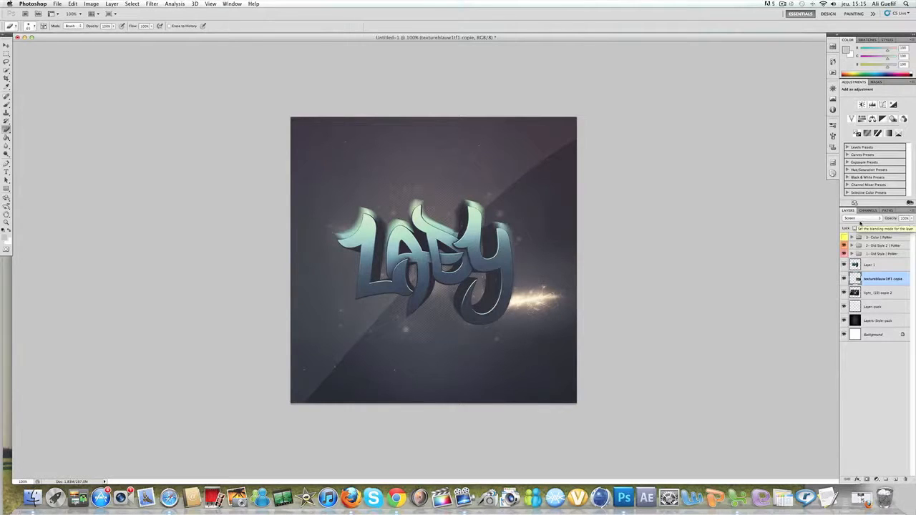
left_click(860, 222)
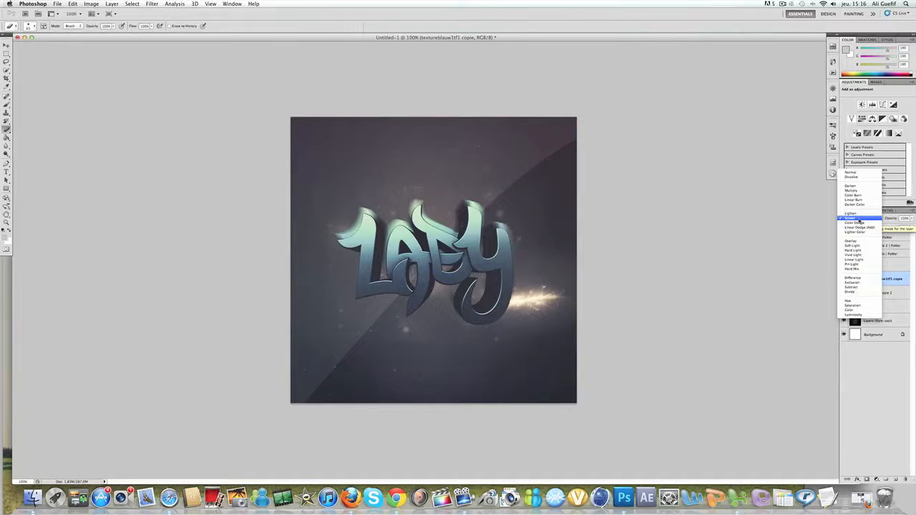
left_click(858, 215)
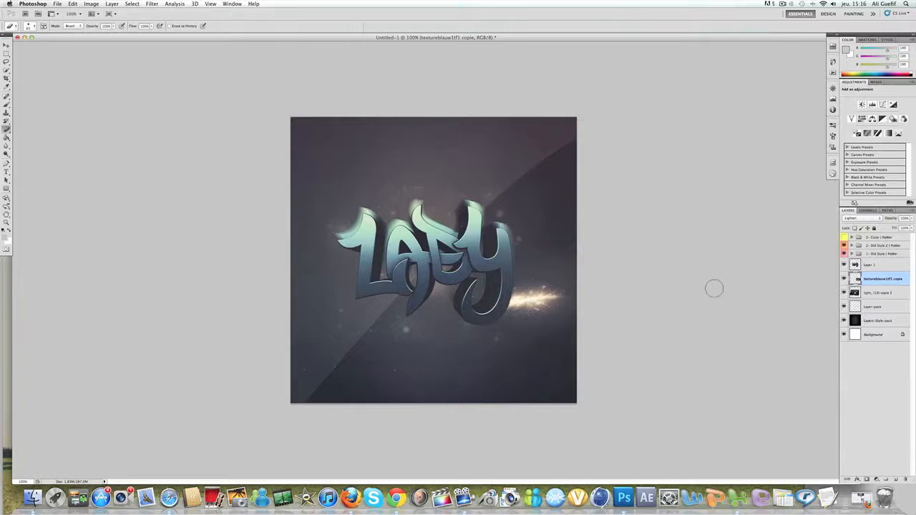
Rotate and move the textureblauw1tf1 copie sparks so they sit behind the lower right edge of the Y
key("super+t")
left_click_drag(630, 207, 601, 280)
mouse_move(582, 313)
left_mouse_down()
mouse_move(556, 312)
mouse_move(573, 314)
left_mouse_up()
key("Return")
key("e")
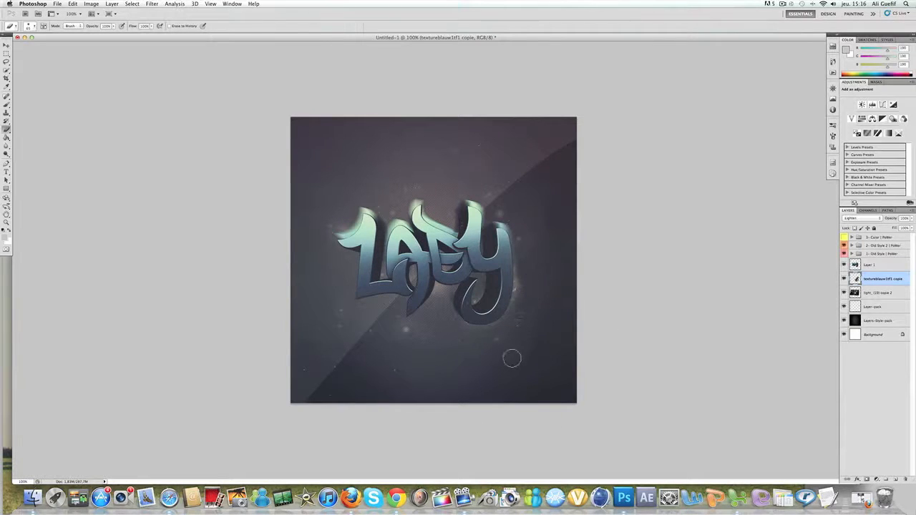
Duplicate the textureblauw1tf1 copie layer, rotate the copy to about -43 degrees and place its sparks behind the left side of the L
right_click(882, 279)
left_click(760, 303)
key("Return")
key("ctrl+t")
left_click_drag(506, 314, 364, 273)
left_click_drag(229, 401, 382, 447)
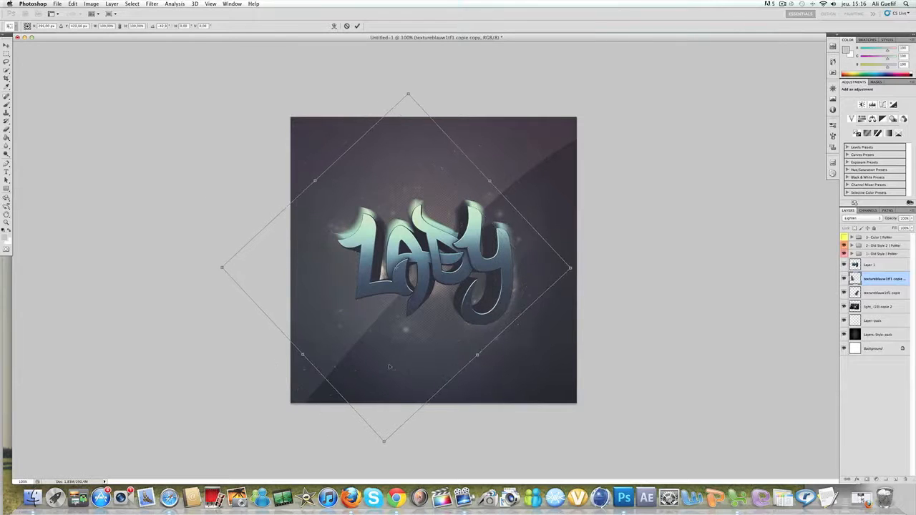
left_click_drag(389, 367, 380, 367)
key("Return")
key("b")
Duplicate the spark layer again, rotate the copy to about 71 degrees and place it just below the L and A
right_click(873, 281)
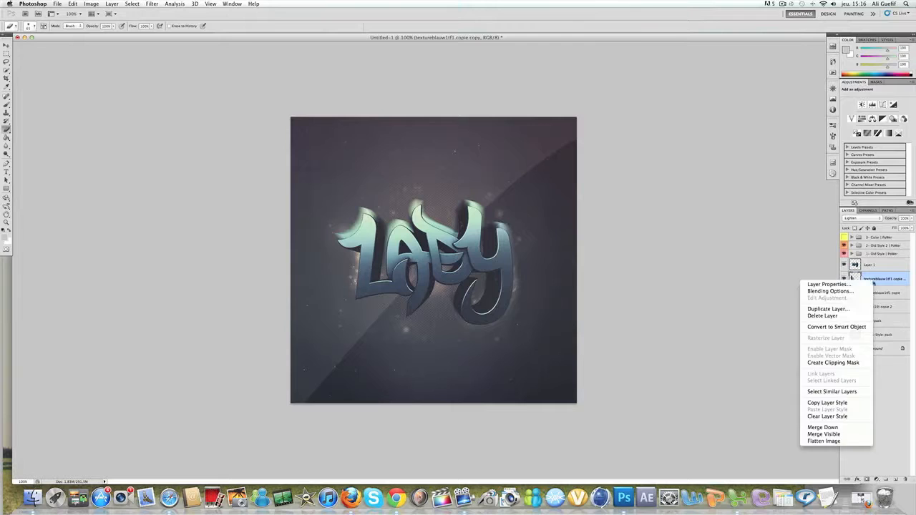
left_click(849, 309)
key("Return")
key("ctrl+t")
left_click_drag(379, 372, 418, 359)
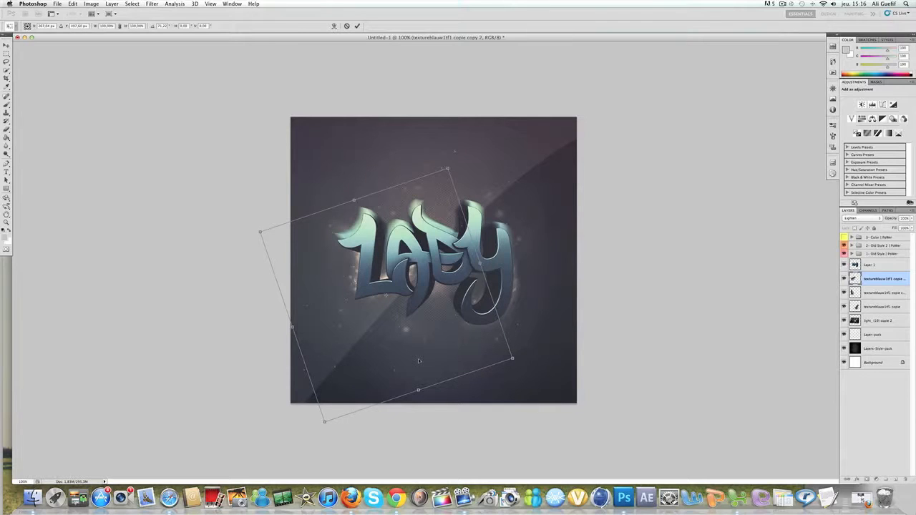
key("Down")
key("Down")
key("Down")
key("Down")
key("Down")
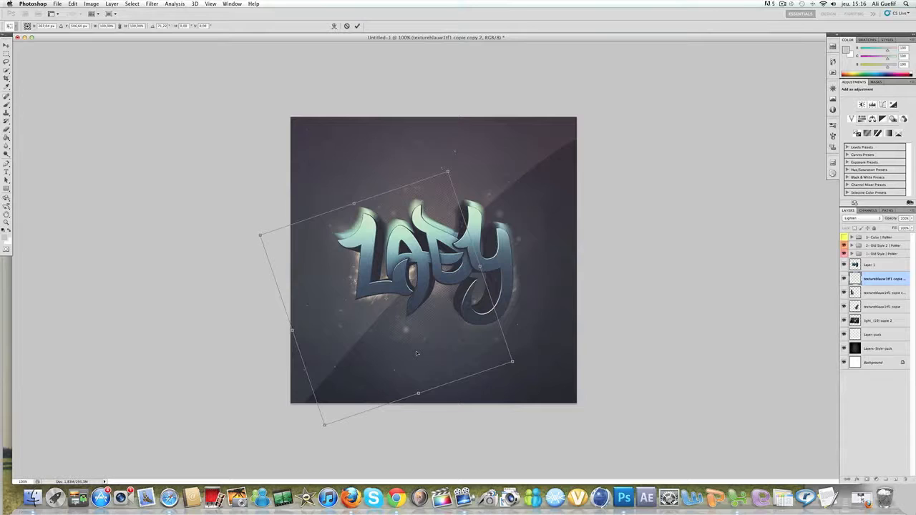
key("Return")
key("b")
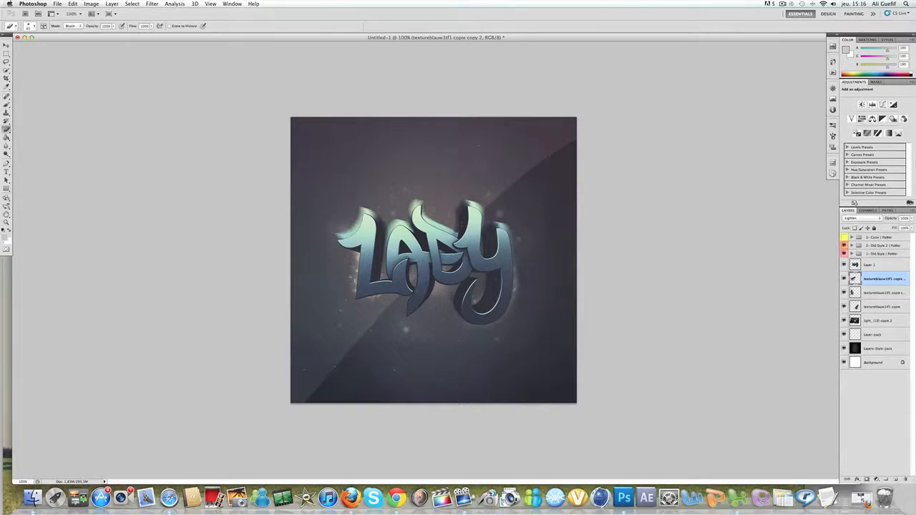
left_click(345, 302)
Make a third copy of the spark layer and rotate it to about -23 degrees behind the middle of the lettering
right_click(879, 281)
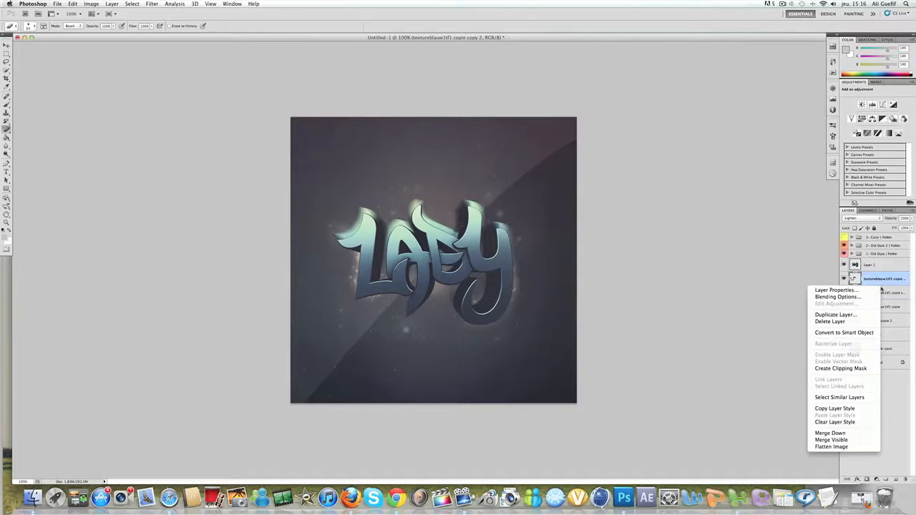
left_click(847, 314)
key("super+j")
key("super+t")
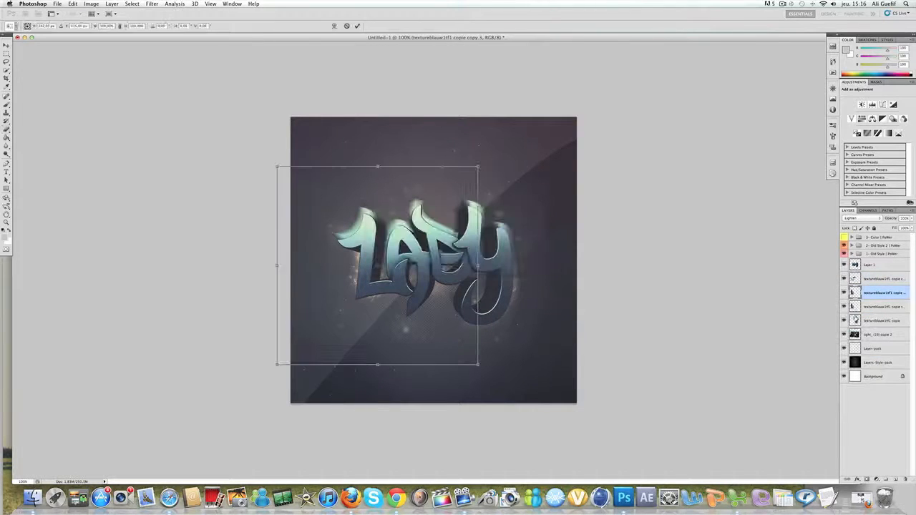
left_click_drag(449, 329, 651, 269)
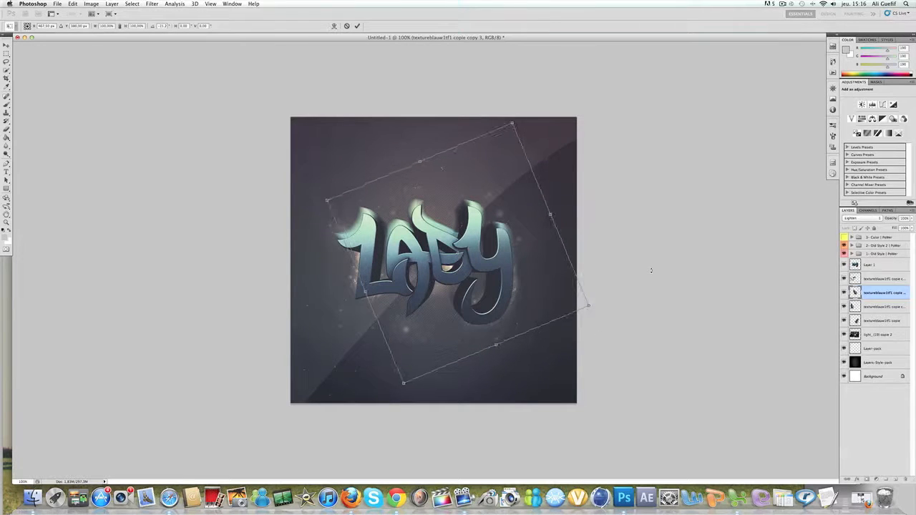
key("Return")
key("e")
Move the third spark copy directly beneath the lettering layer and shift its sparks up behind the top of the D
mouse_move(880, 291)
left_mouse_down()
mouse_move(877, 265)
mouse_move(877, 290)
left_mouse_up()
key("ctrl+t")
left_click_drag(461, 328, 462, 312)
key("Return")
key("e")
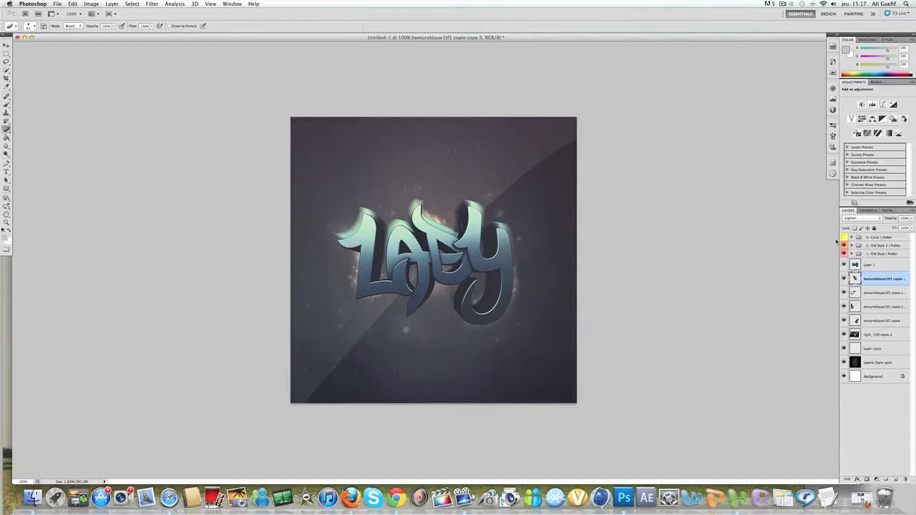
Show the 3- Color folder and hide the four adjustment layers inside it, leaving only Calque 12 visible
left_click(843, 241)
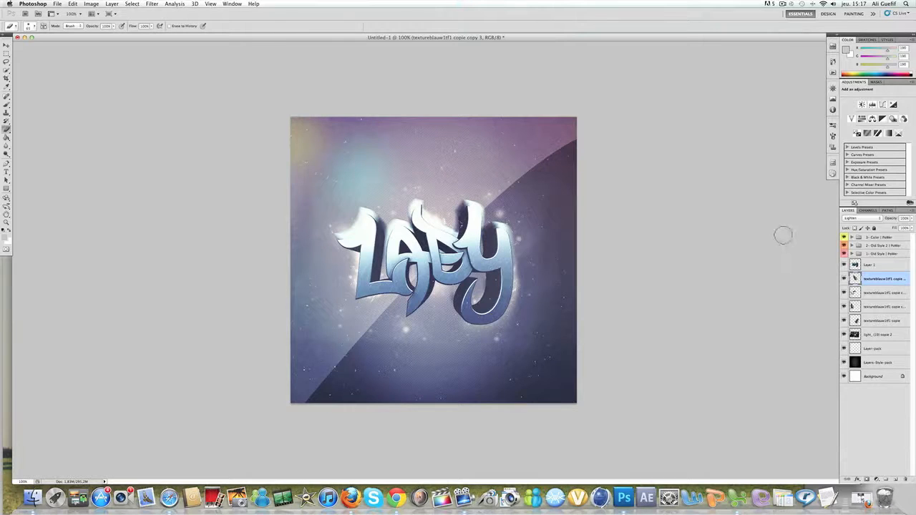
left_click(849, 236)
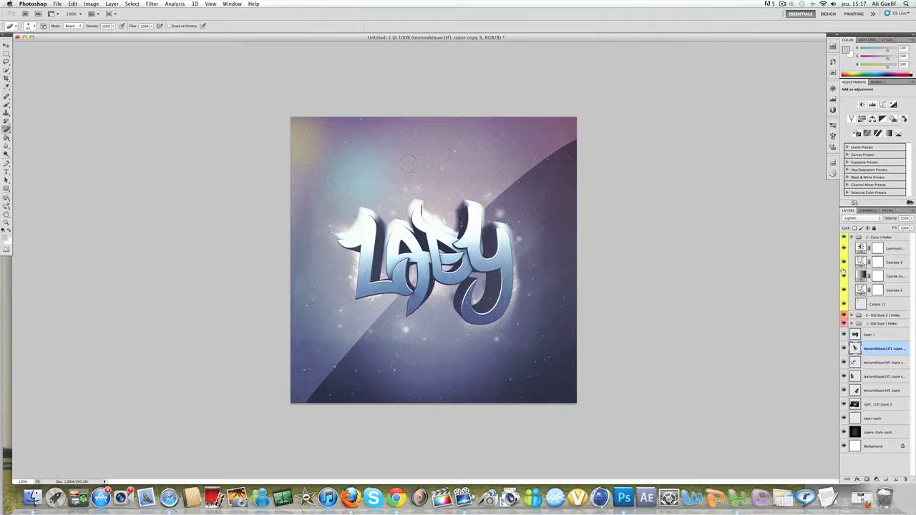
left_click(844, 248)
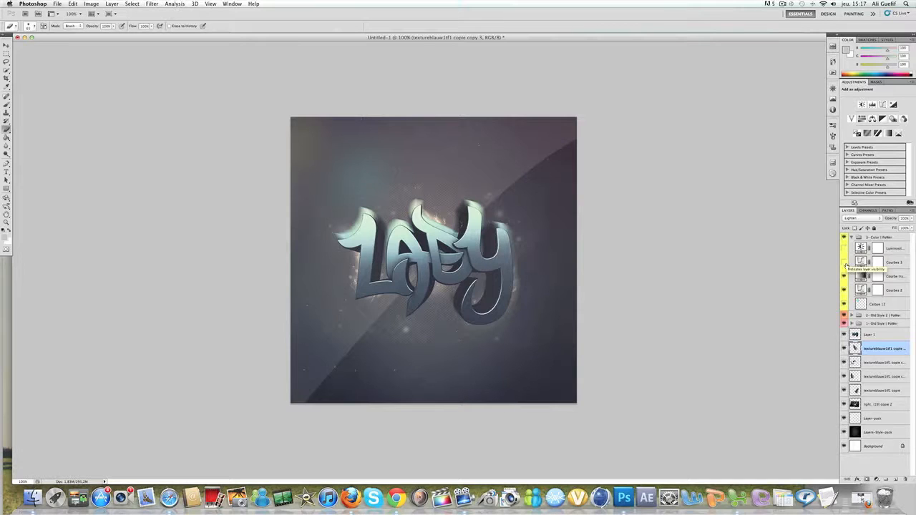
left_click(844, 262)
left_click(844, 275)
Move the Calque 12 colour layer down and right so its coloured glows surround the lettering
left_click(879, 304)
key("ctrl+t")
left_click_drag(363, 251, 518, 316)
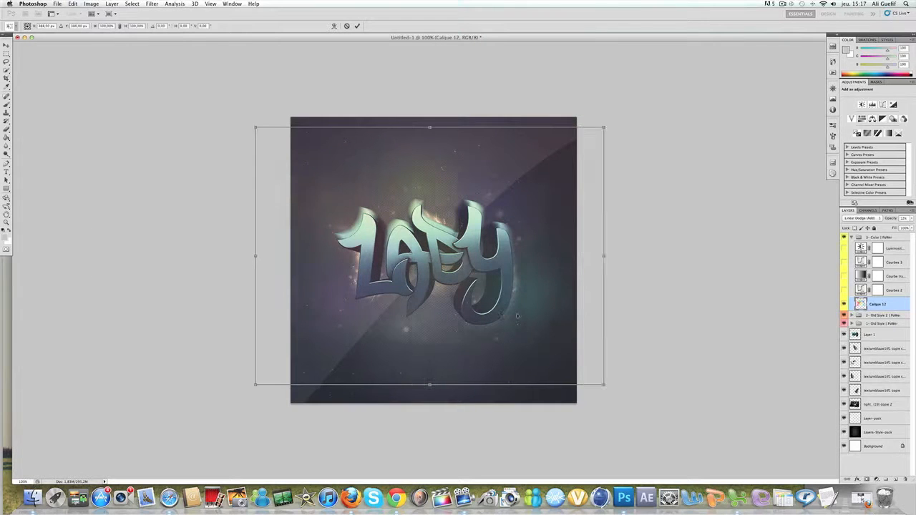
key("Return")
Apply a Hue/Saturation adjustment to Calque 12 with the hue set to -58
left_click(73, 4)
mouse_move(92, 3)
mouse_move(101, 26)
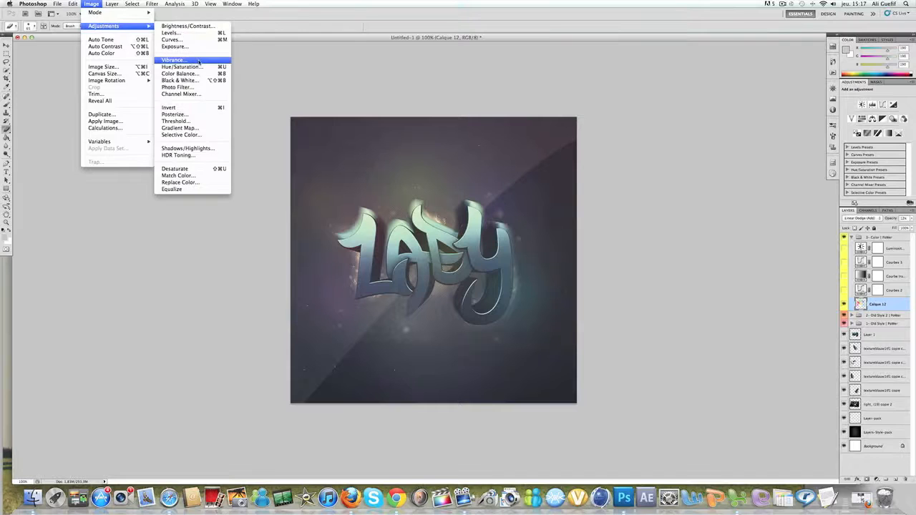
left_click(200, 68)
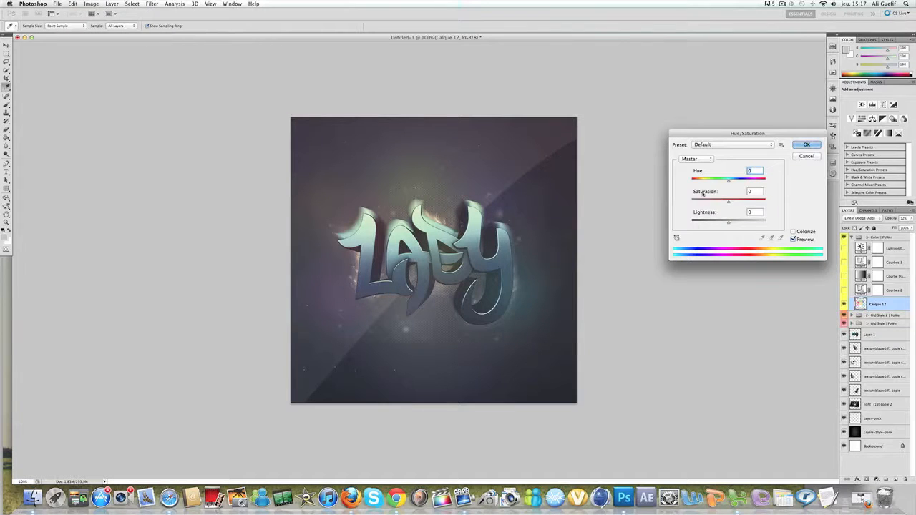
left_click_drag(729, 181, 709, 181)
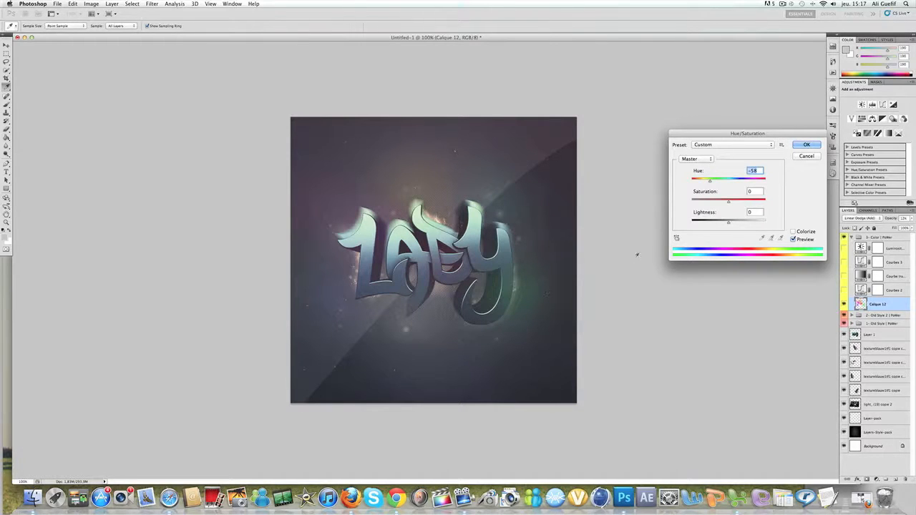
key("Return")
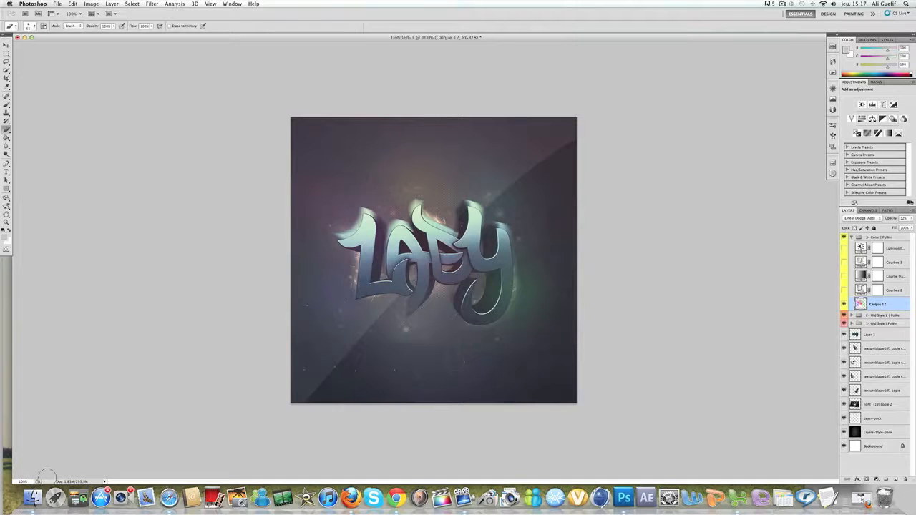
Switch to Finder and open the Texture , Brushes , Materiel folder inside Dossier GFX Design
left_click(33, 497)
left_click(110, 91)
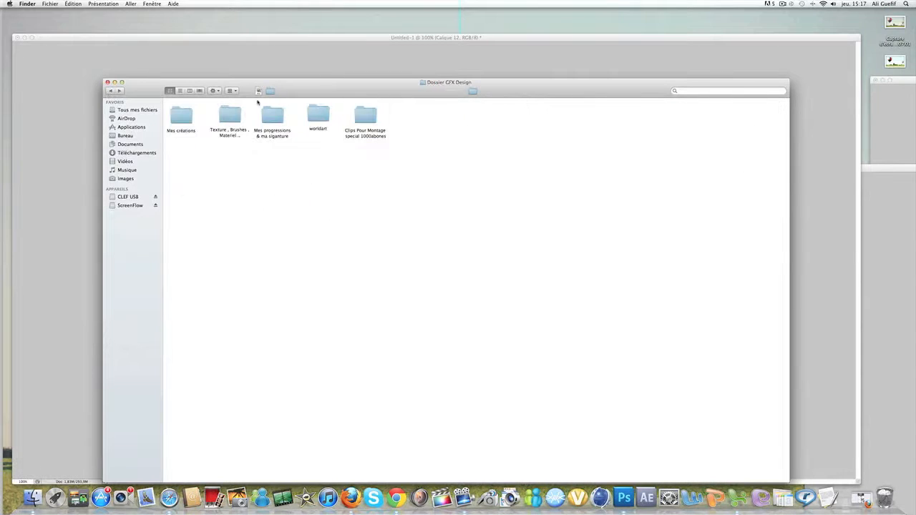
double_click(230, 116)
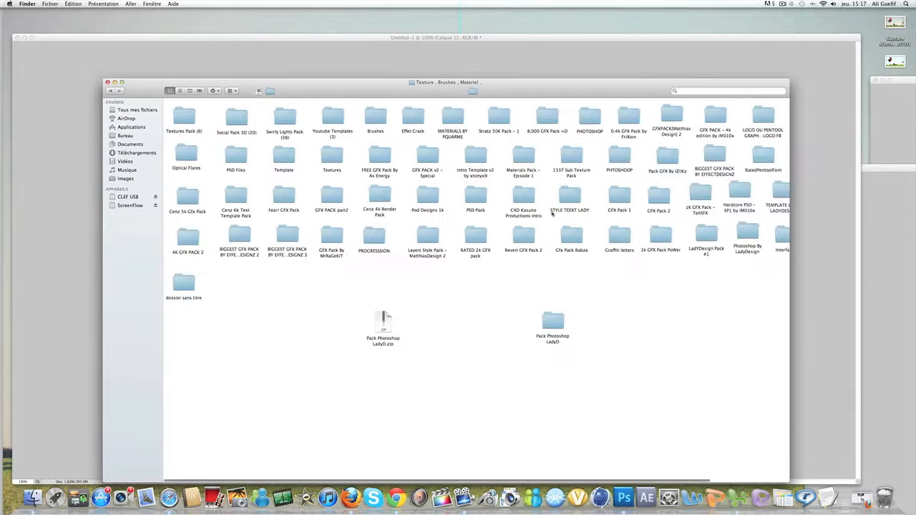
scroll(671, 241, "right", 2)
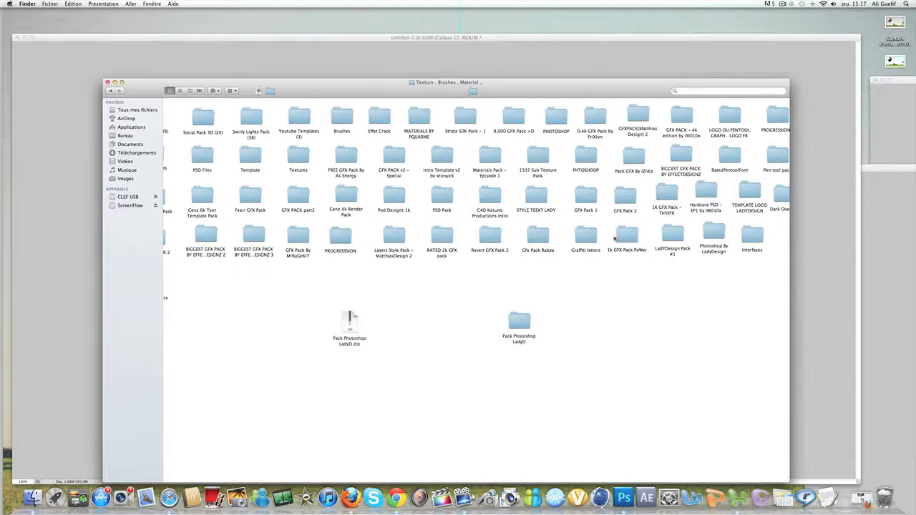
left_click(628, 239)
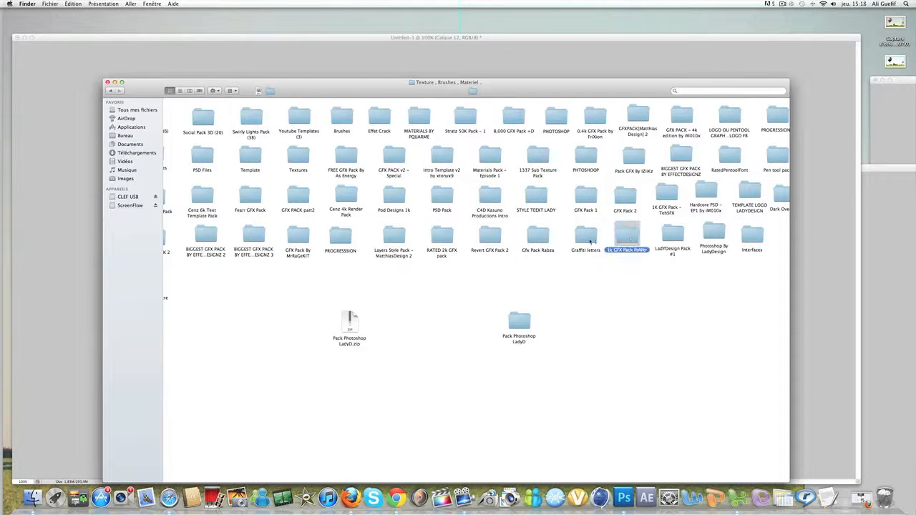
double_click(623, 238)
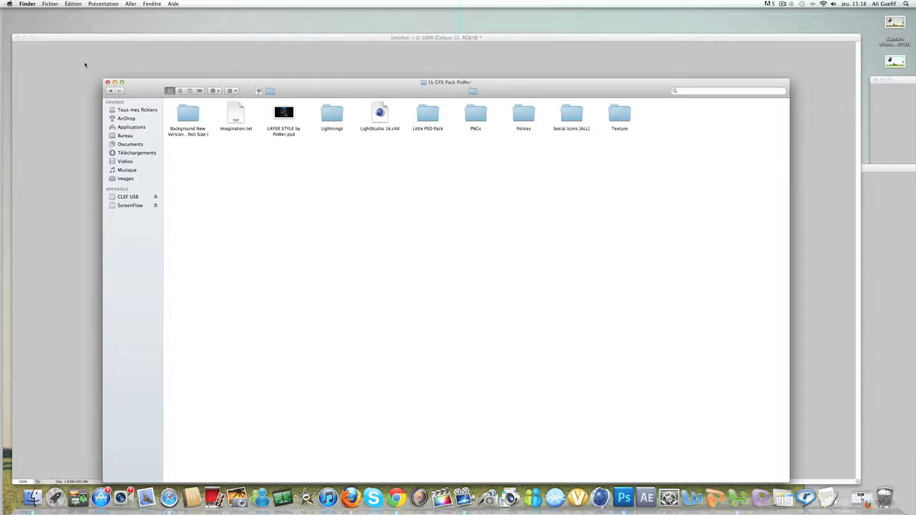
left_click(110, 91)
Place Bubble2.png from the Sa peux être Utile folder in Pack Photoshop LadyD into the LADY document above Calque 12
double_click(520, 323)
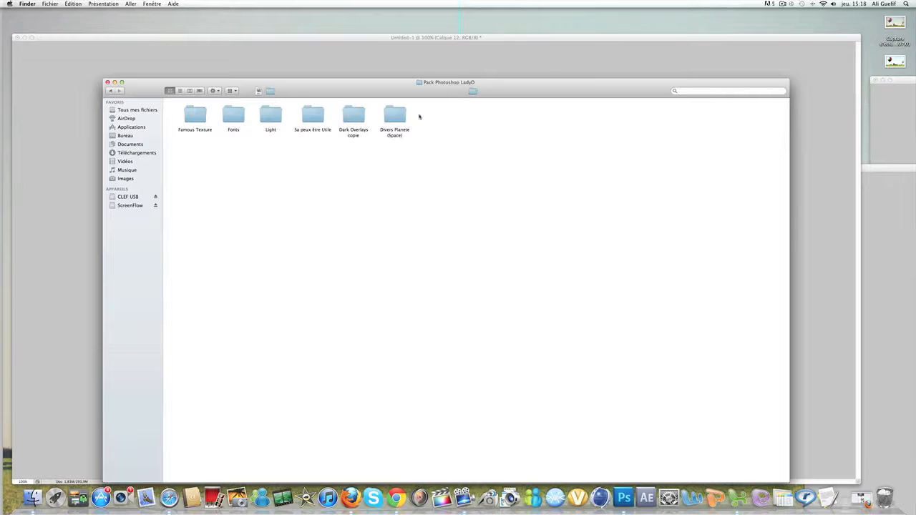
double_click(317, 121)
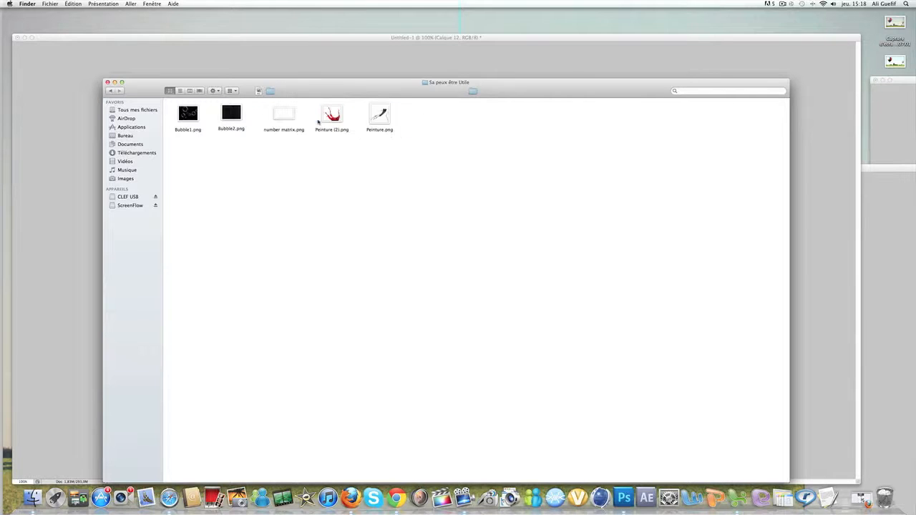
left_click_drag(221, 113, 261, 63)
key("Return")
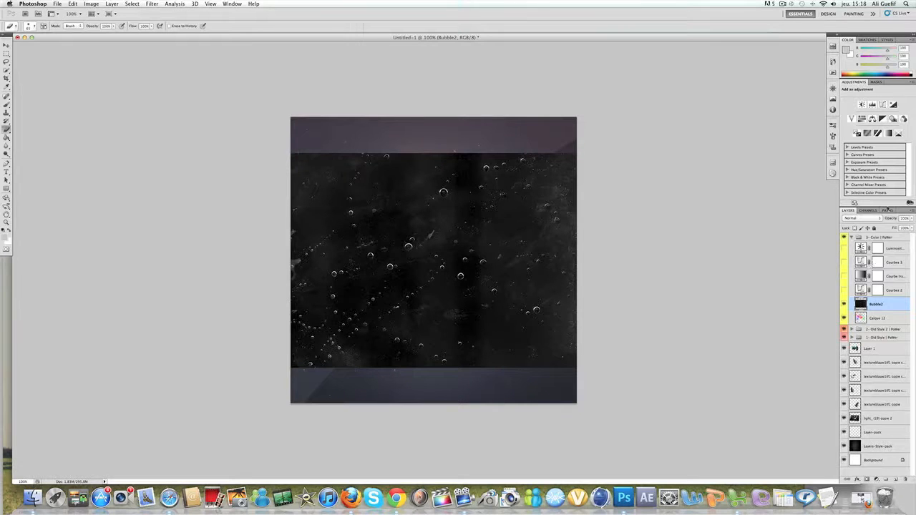
Set the Bubble2 layer's blend mode to Lighten and move it between Layer-pack and Layers-Style-pack in the layer order
left_click(878, 219)
left_click(862, 260)
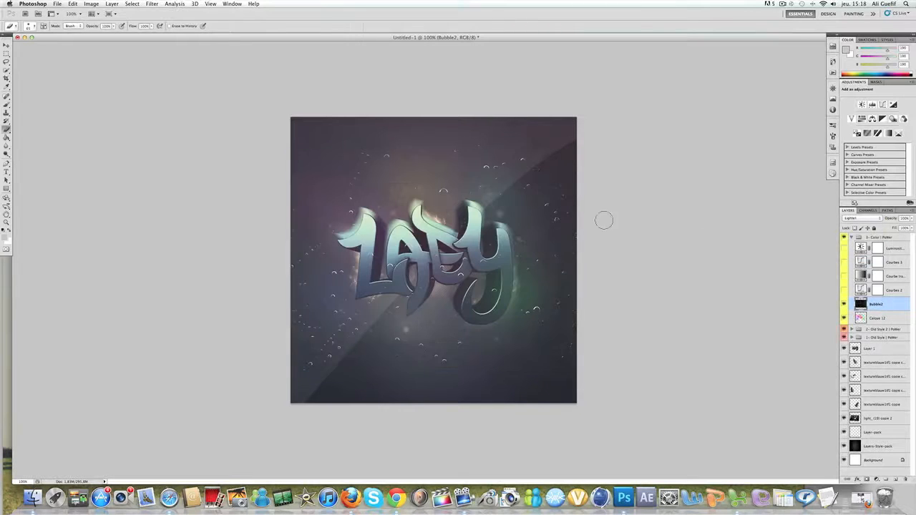
left_click_drag(876, 304, 868, 446)
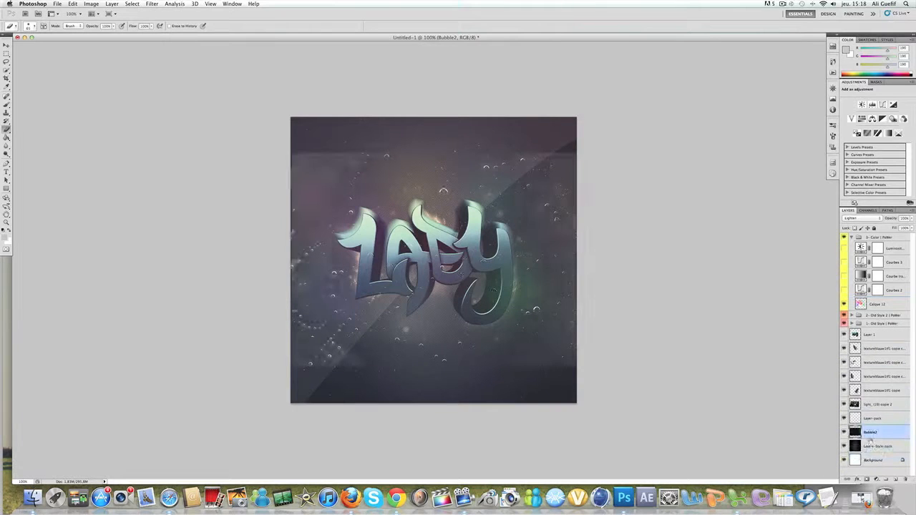
Scale the Bubble2 layer down with Free Transform to a small patch behind the lower L and A of the lettering
key("super+t")
left_click_drag(577, 367, 420, 293)
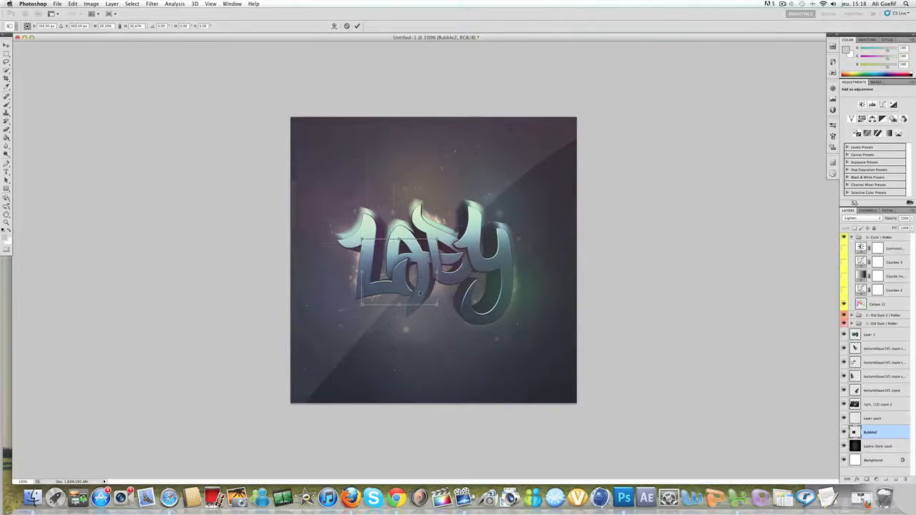
key("Return")
key("e")
Duplicate the Bubble2 layer and move the copy up behind the upper L and A of the lettering
right_click(864, 431)
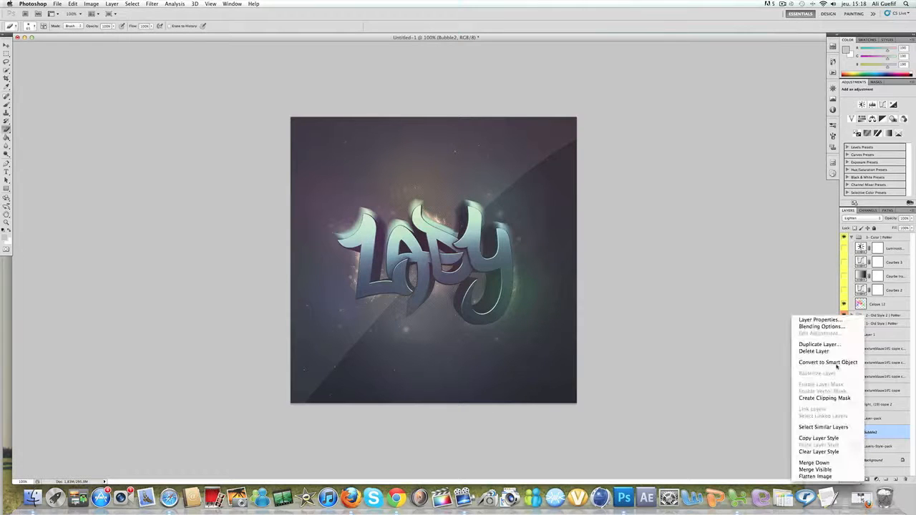
left_click(837, 348)
key("super+t")
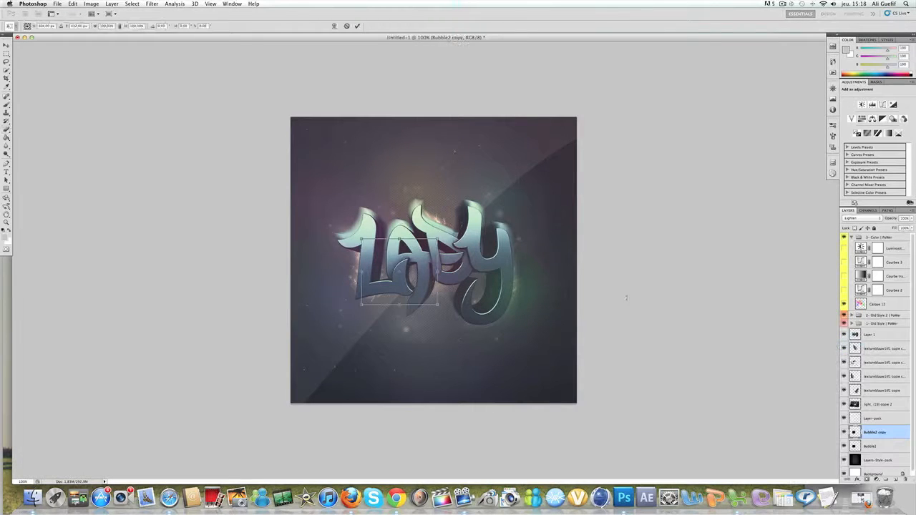
left_click_drag(413, 292, 406, 246)
key("Return")
key("e")
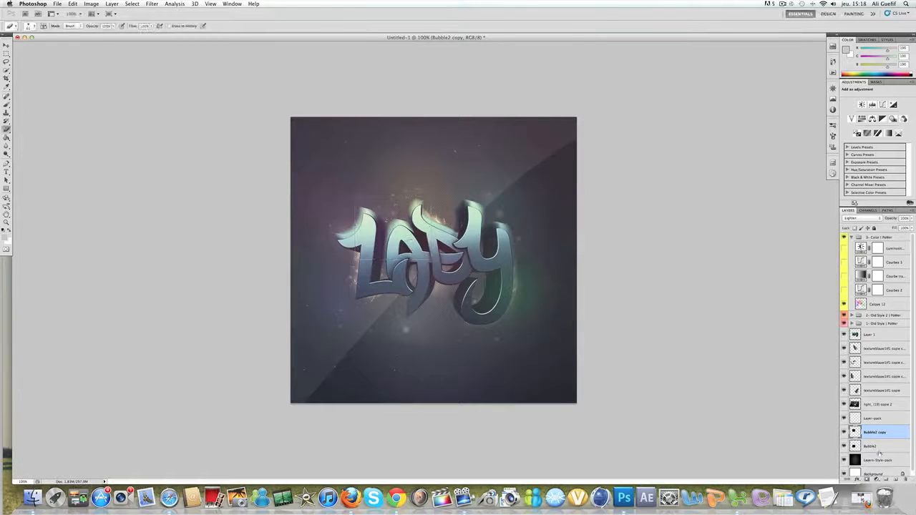
Duplicate the bubble copy and move the second copy to the right, behind the upper middle letters
right_click(878, 433)
left_click(816, 346)
key("Return")
key("ctrl+t")
key("Return")
key("e")
Duplicate the second bubble copy and move the new copy down behind the lower middle of the lettering
right_click(890, 461)
left_click(851, 345)
key("Return")
key("ctrl+t")
left_click_drag(442, 230, 445, 279)
key("Return")
key("e")
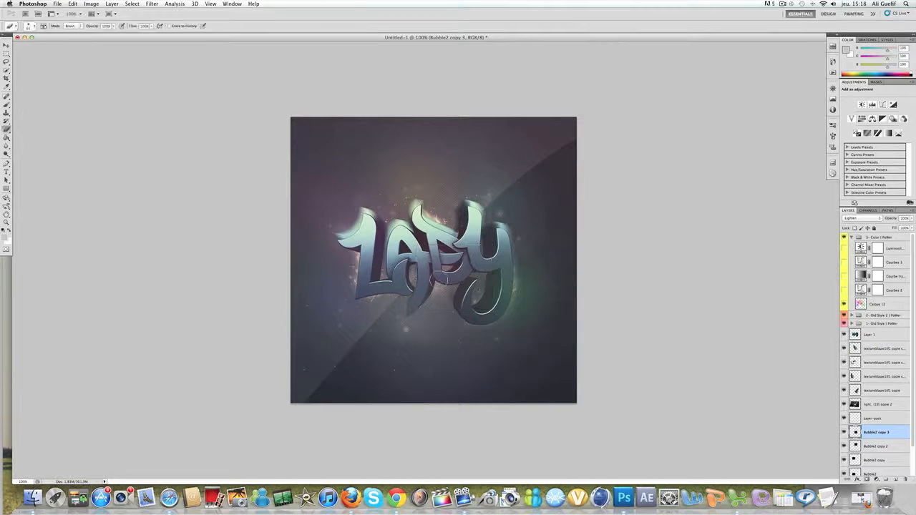
Duplicate the third bubble copy, then move it behind the letter Y and rotate and slightly enlarge it
left_click(499, 182)
right_click(878, 437)
left_click(844, 348)
key("ctrl+t")
left_click_drag(474, 292, 507, 282)
left_click_drag(545, 327, 524, 340)
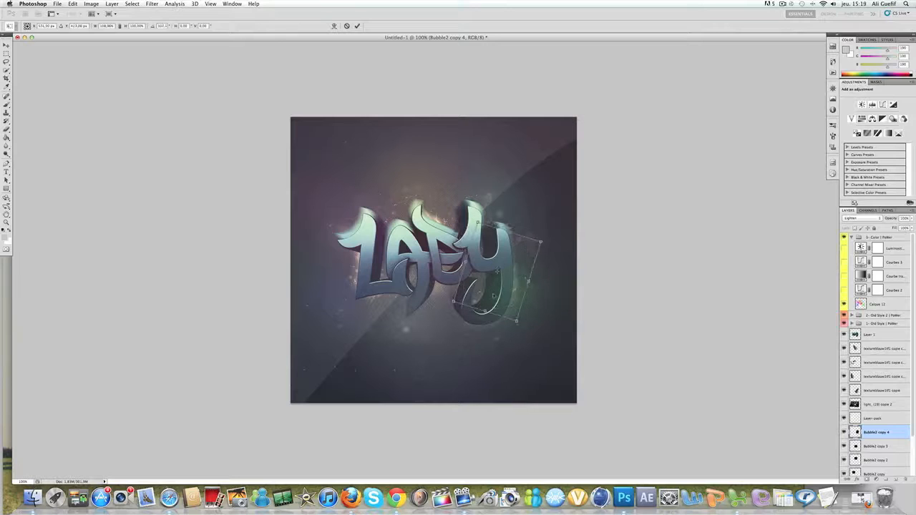
key("Return")
key("e")
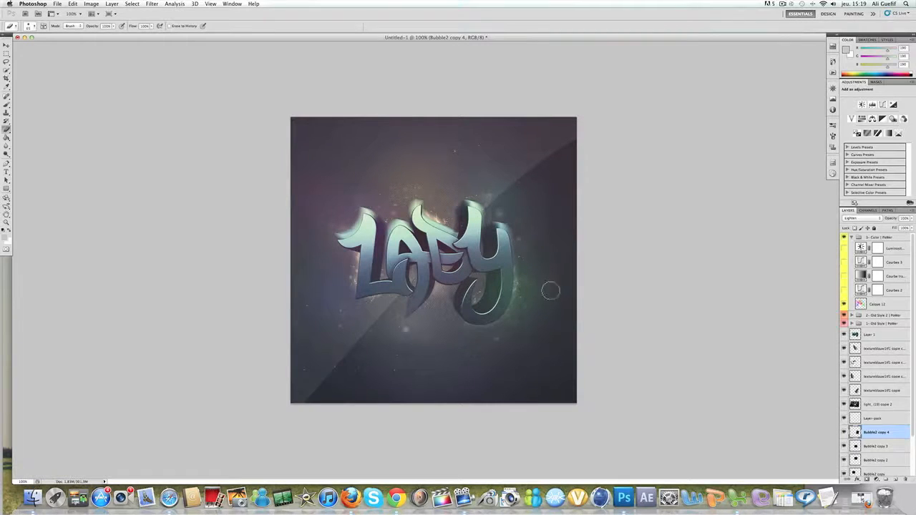
Merge the Bubble2 layer and its four copies into one layer and set its blend mode to Lighten
scroll(869, 422, "down", 3)
left_click(876, 404, "shift")
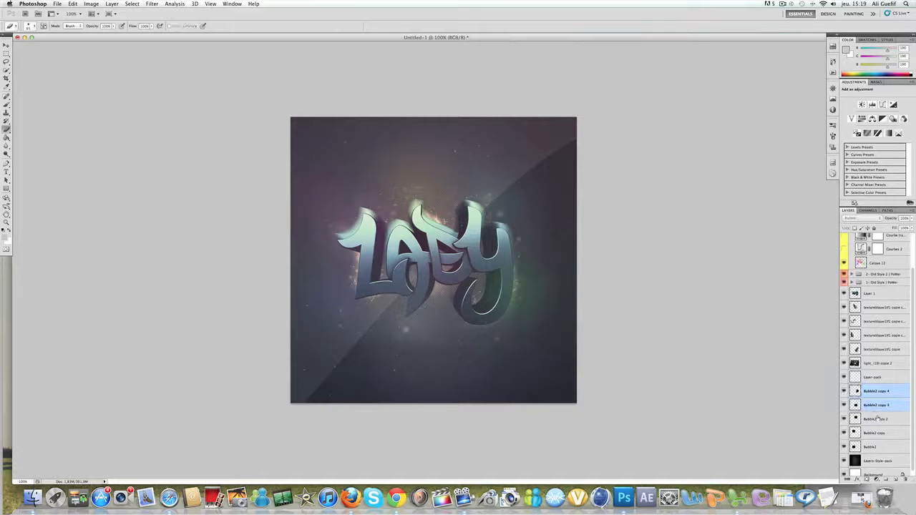
left_click(874, 447, "shift")
right_click(874, 446)
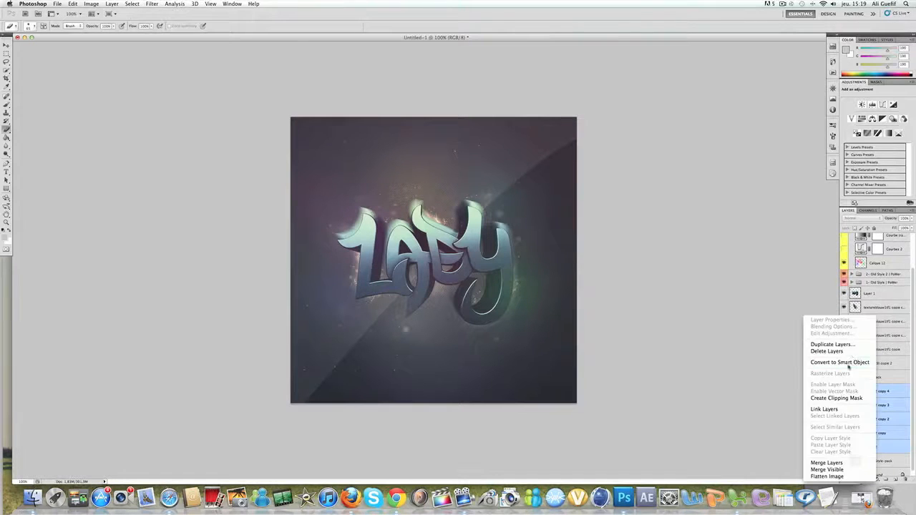
left_click(826, 462)
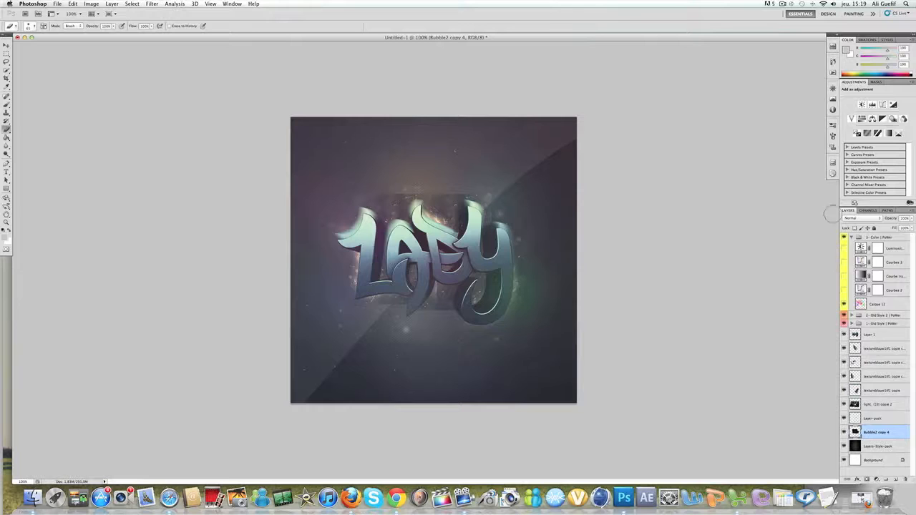
left_click(857, 217)
left_click(854, 259)
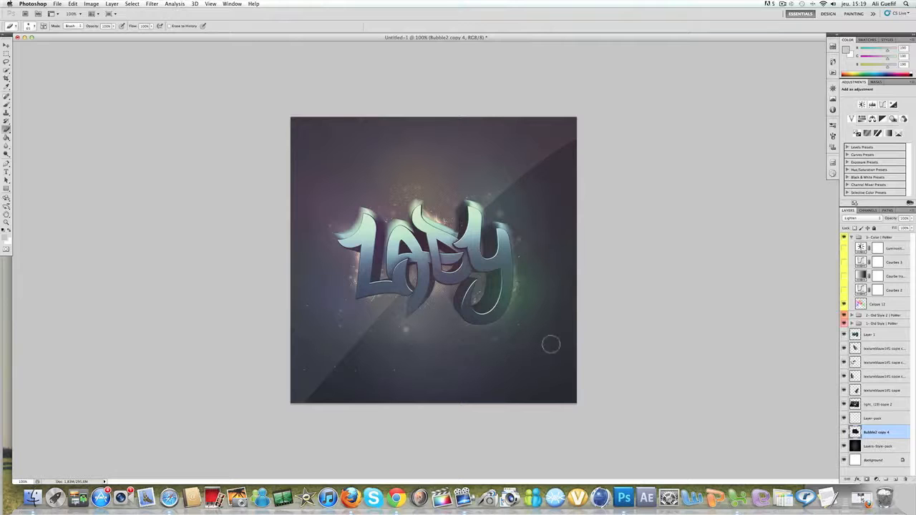
Add the text "Lady" in the Gotham Ultra font below the lettering
left_click(6, 172)
left_click(356, 377)
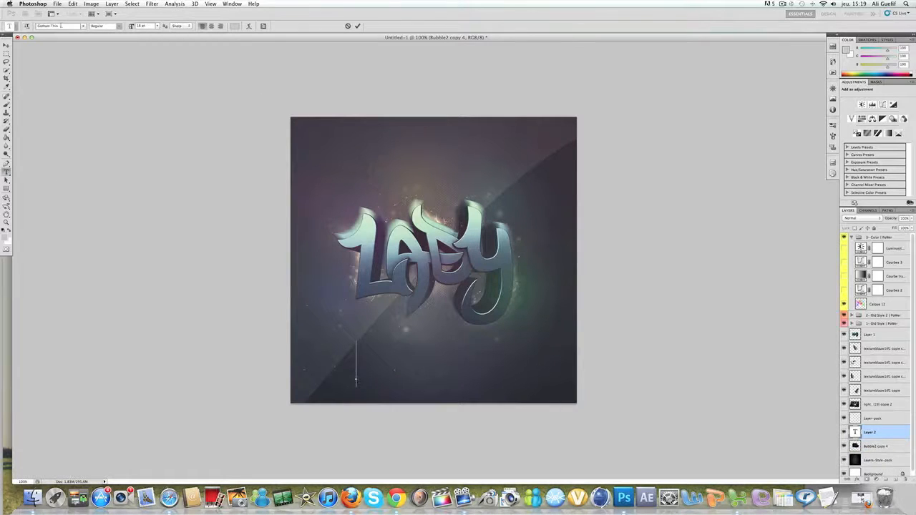
left_click(52, 26)
type("Gotham Medium")
key("Down")
key("Return")
type("Lady")
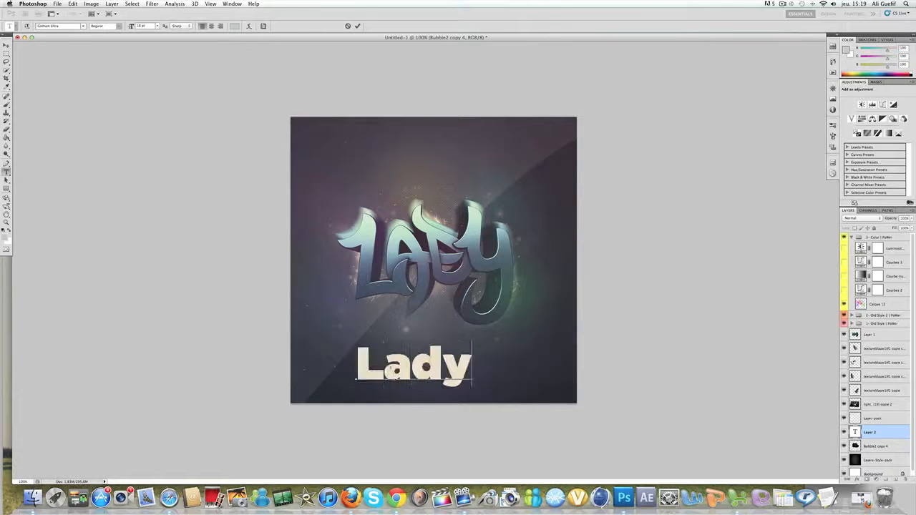
Continue the same text line with "Artz" in the Gotham Thin font and commit the text
left_click(60, 25)
key("Up")
key("Return")
type("Atz")
key("BackSpace")
key("BackSpace")
type("rtz")
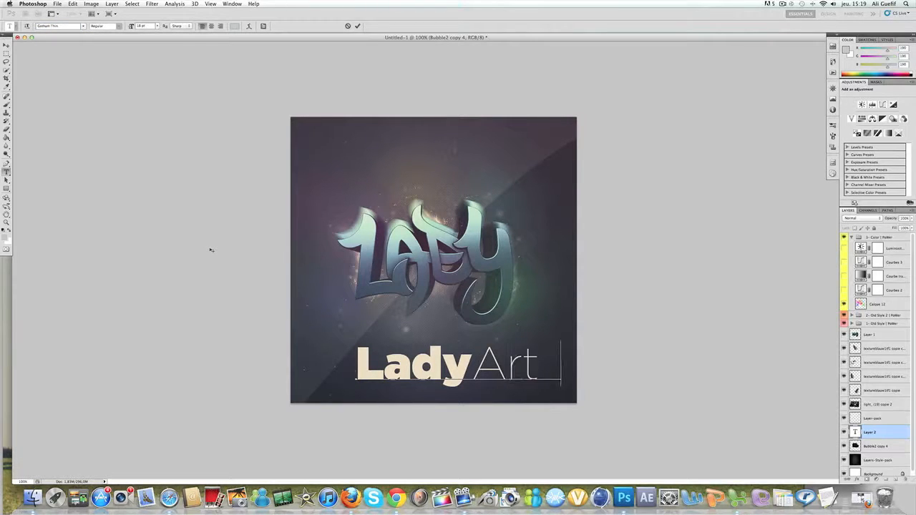
left_click(357, 25)
Move the LadyArtz text from below the lettering to the upper part of the canvas
key("super+t")
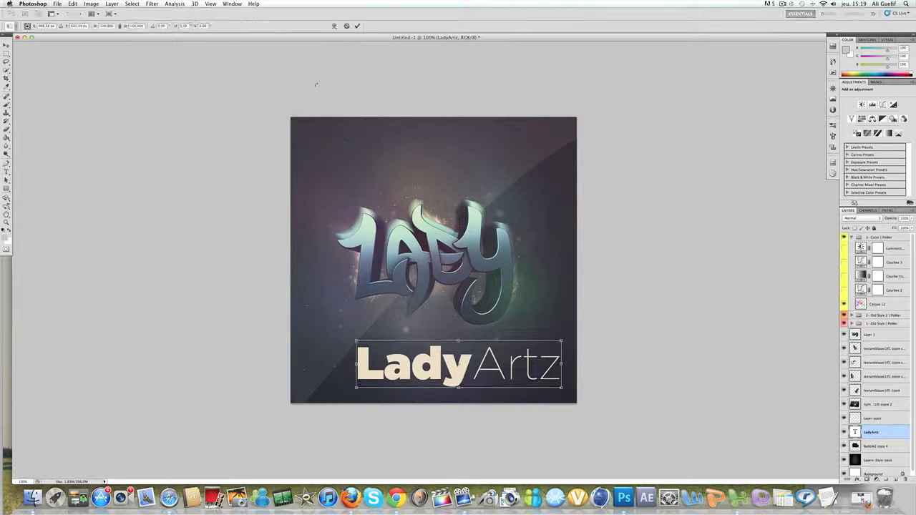
mouse_move(502, 318)
left_mouse_down()
mouse_move(513, 331)
mouse_move(506, 321)
left_mouse_up()
left_click_drag(586, 382, 585, 371)
left_click_drag(511, 385, 463, 174)
key("Return")
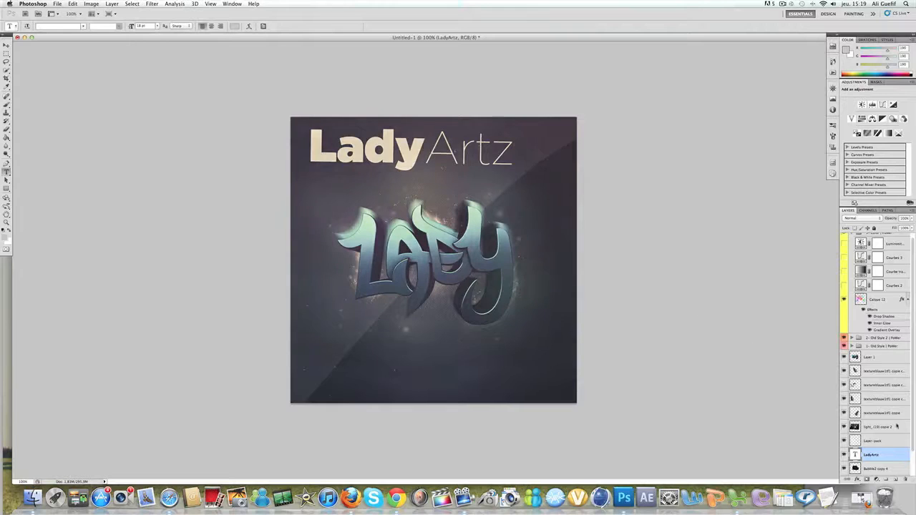
Transfer the layer effects from Calque 12 to the LadyArtz text, then shrink the text to about 28% and centre it at the canvas's top edge
left_click_drag(901, 299, 891, 455)
key("super+t")
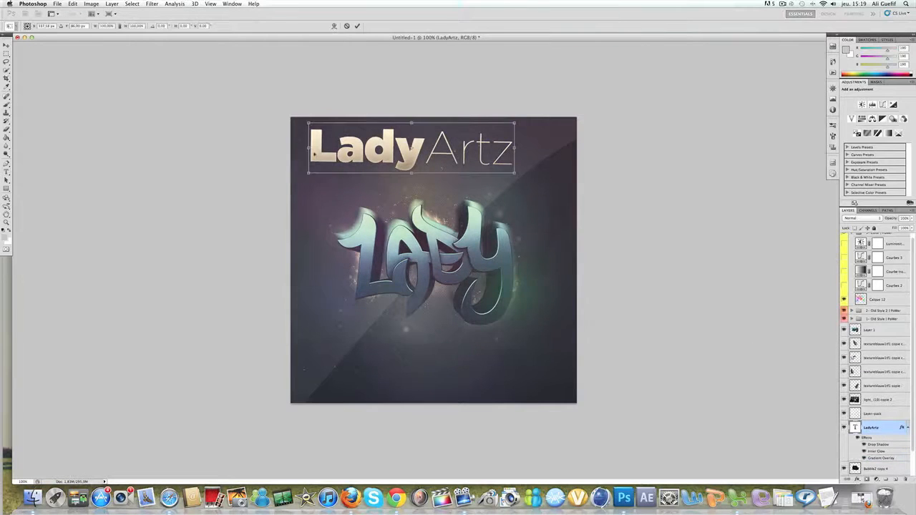
left_click_drag(513, 172, 440, 129)
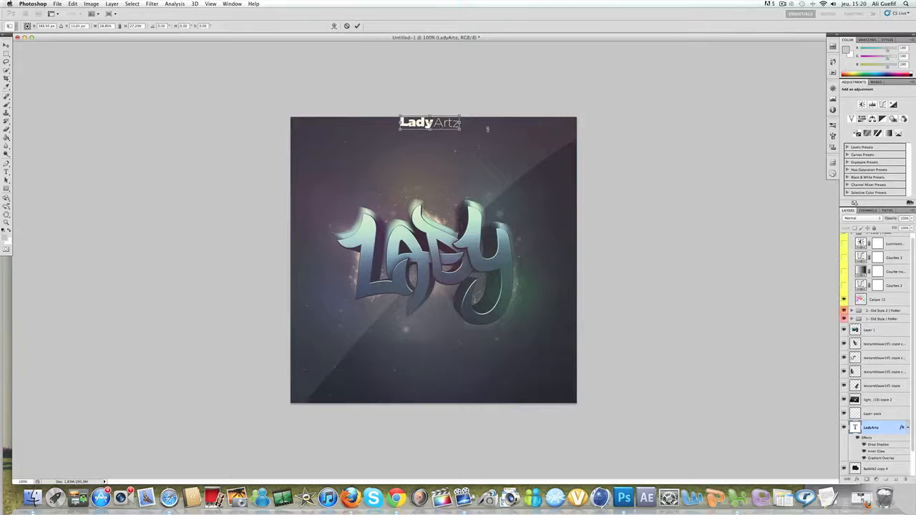
key("Return")
key("t")
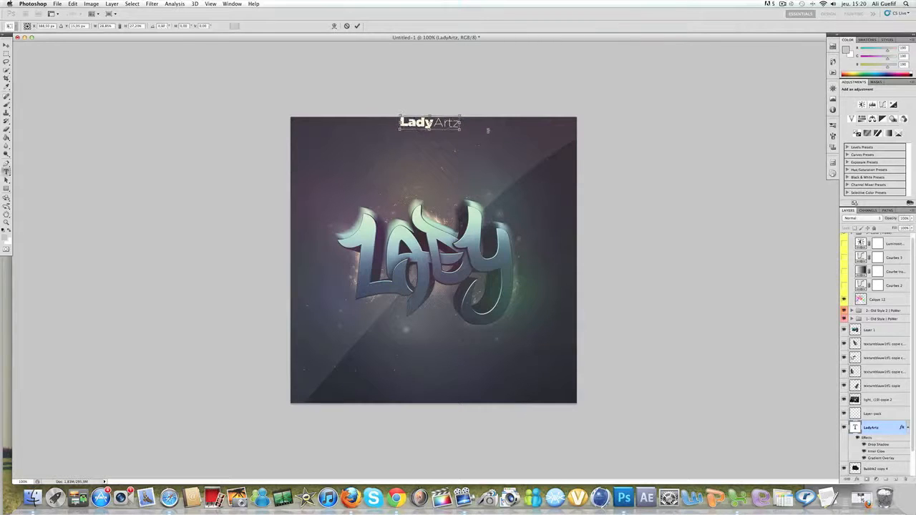